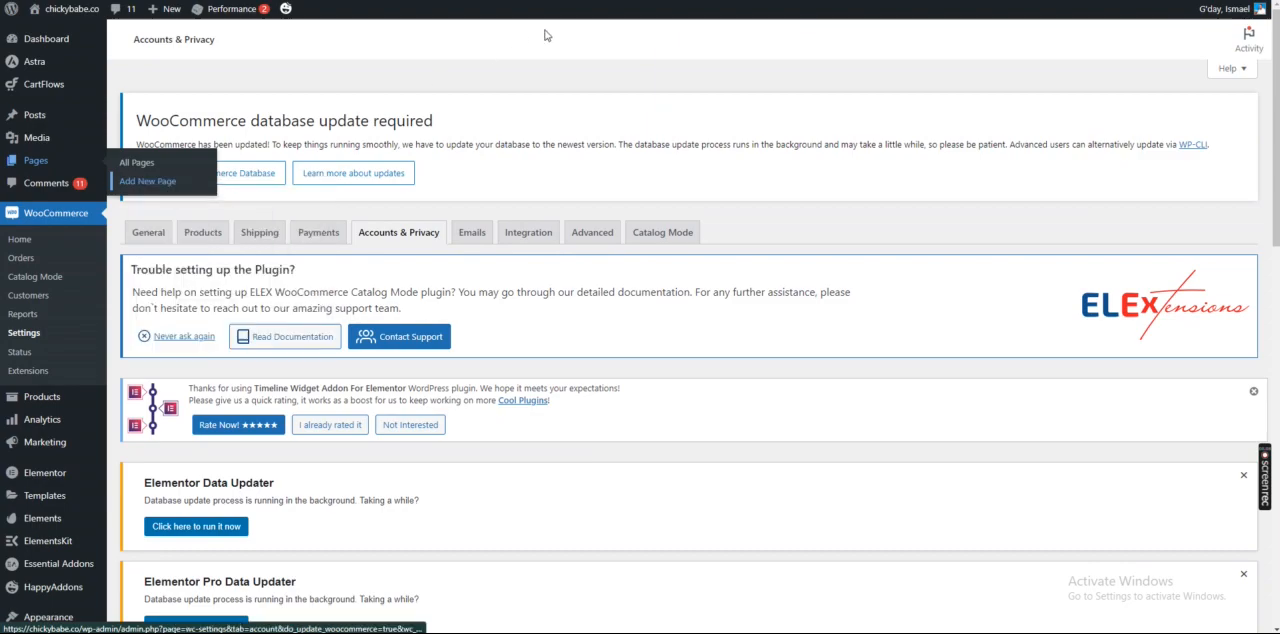
Create a new page titled "Cart" and publish it
click(775, 0)
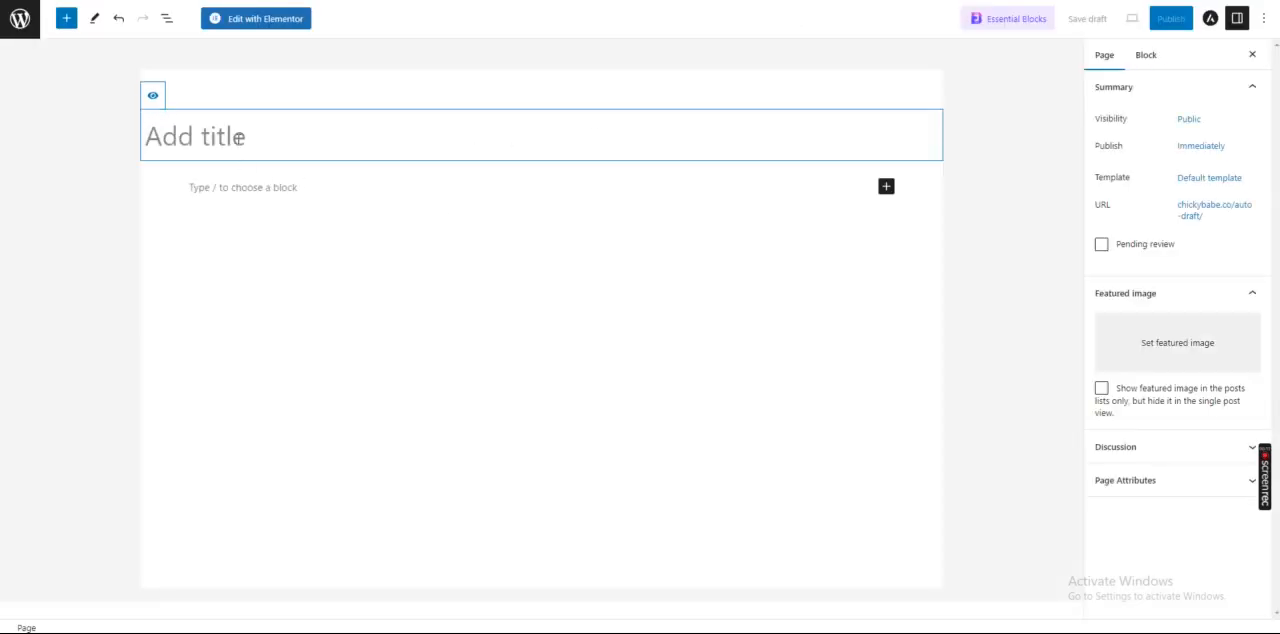
text(Cart)
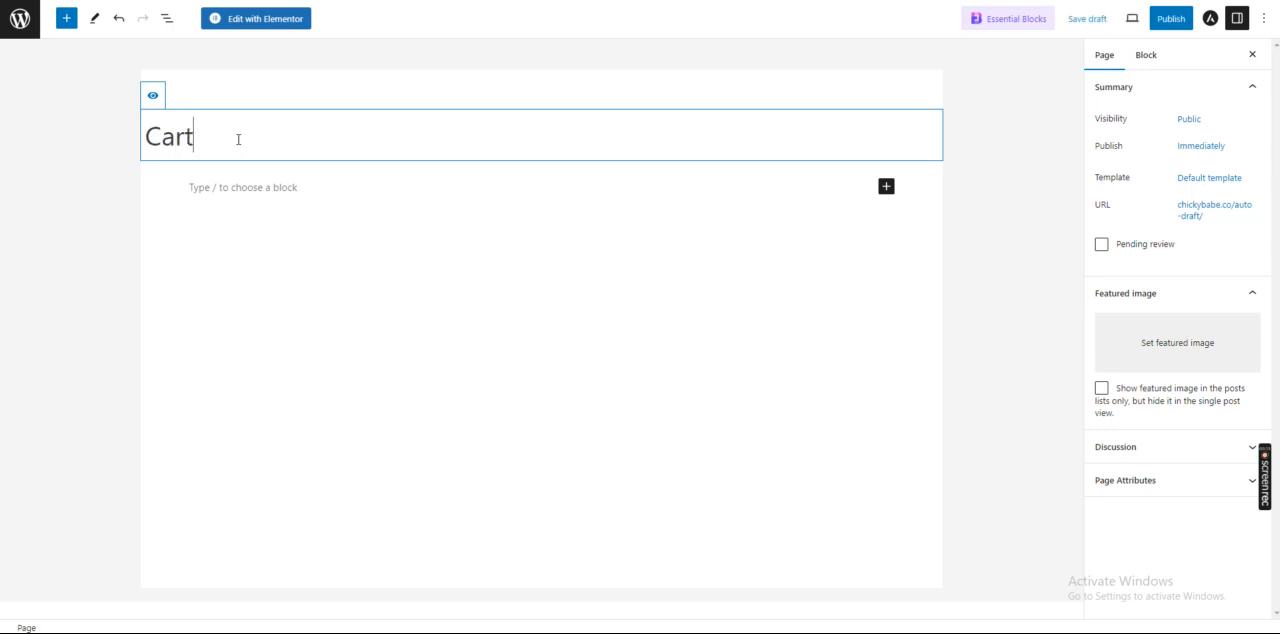
click(1173, 28)
click(1147, 24)
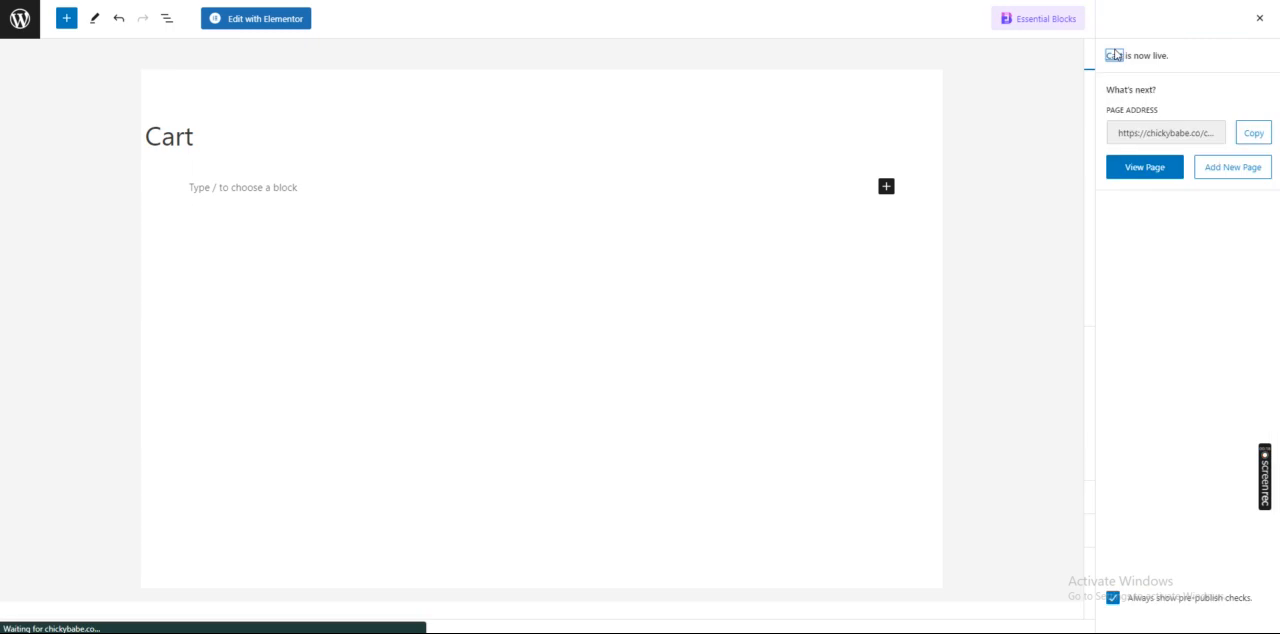
Open the Cart page in Elementor, set its page layout to Elementor Full Width, and save the update
click(249, 22)
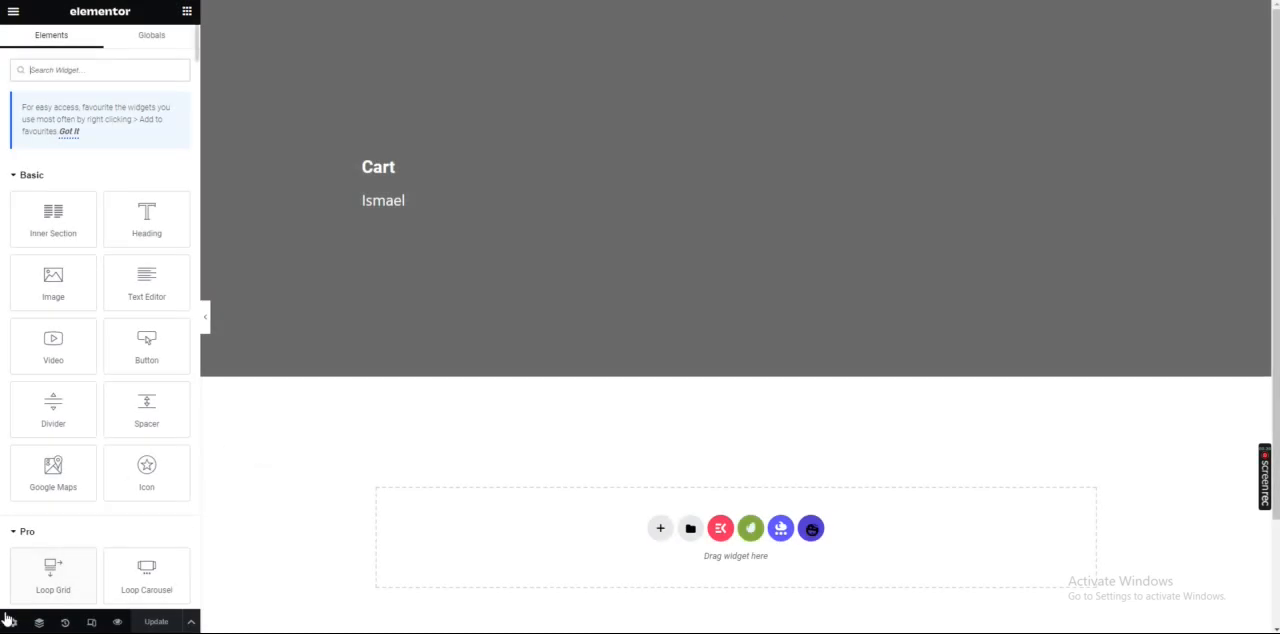
click(12, 622)
click(140, 426)
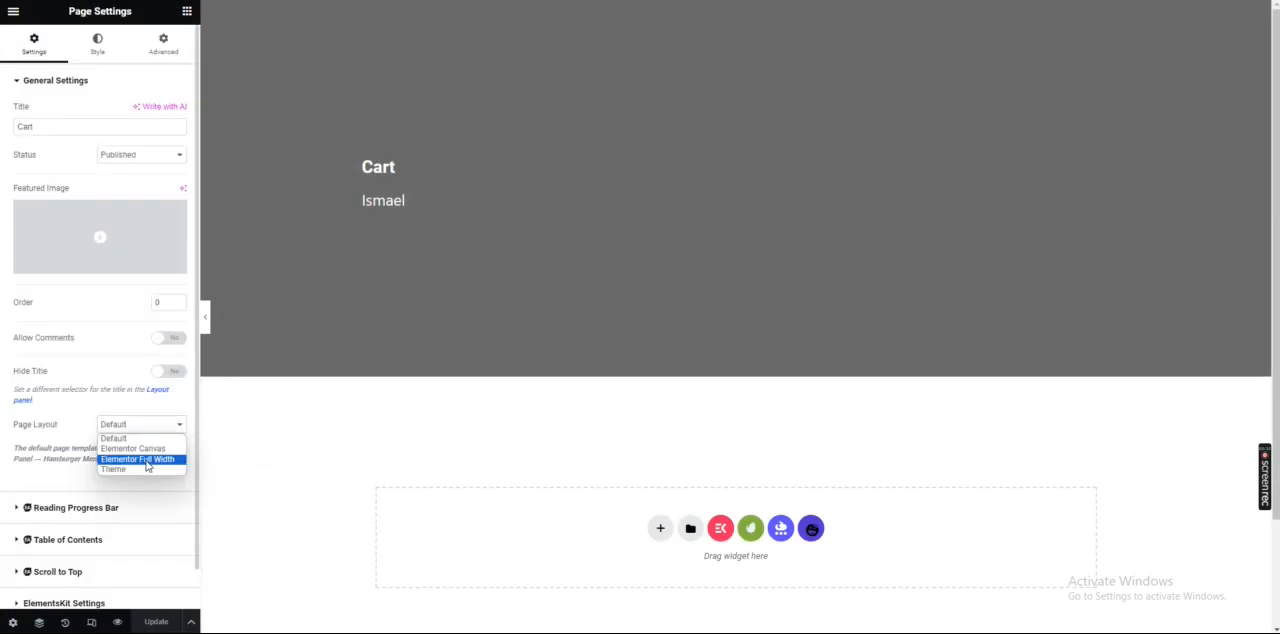
click(147, 460)
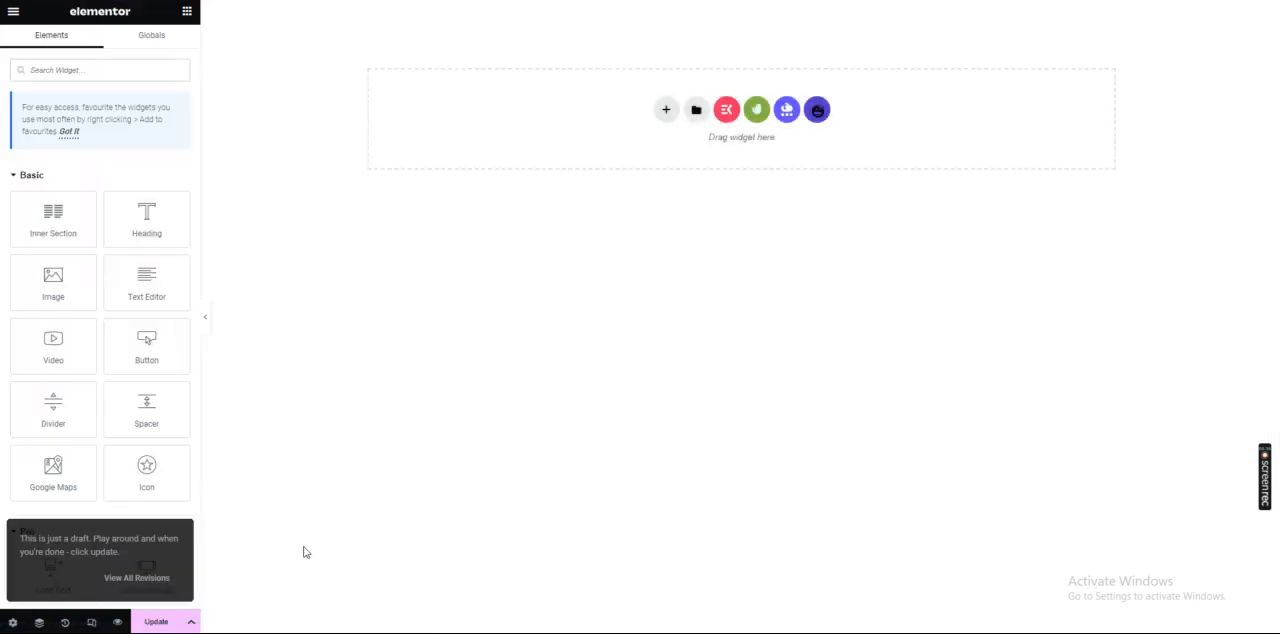
click(165, 622)
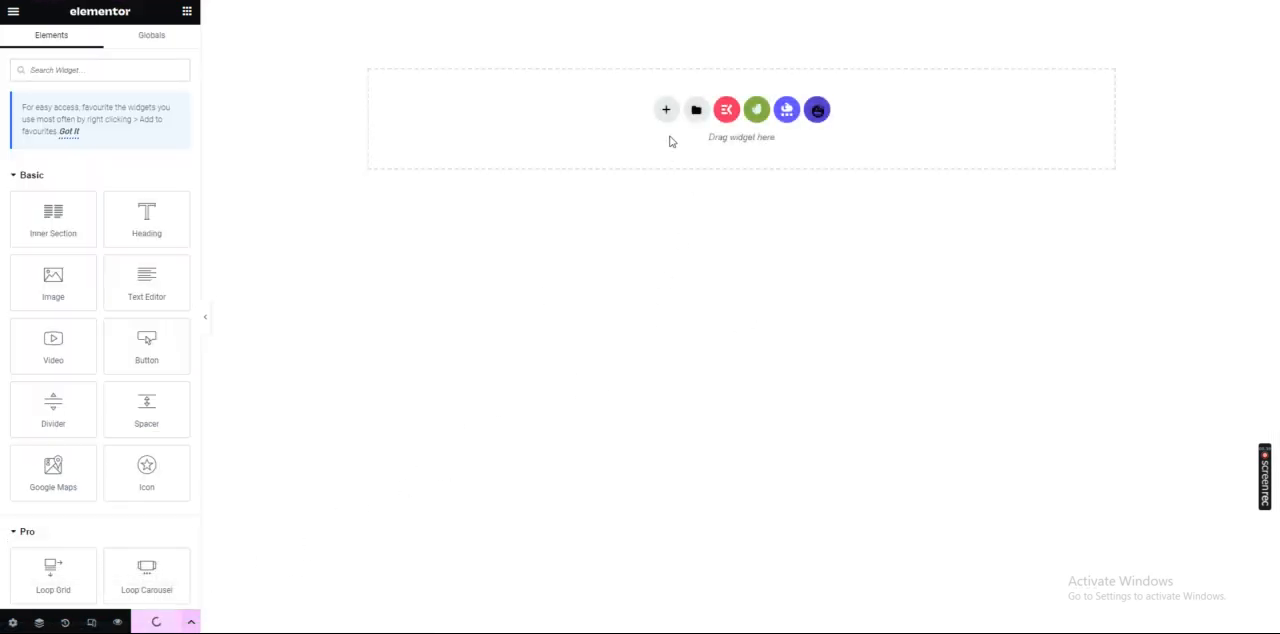
Add a single-column section to the page and set its top and bottom padding to 50 px
click(666, 110)
click(668, 146)
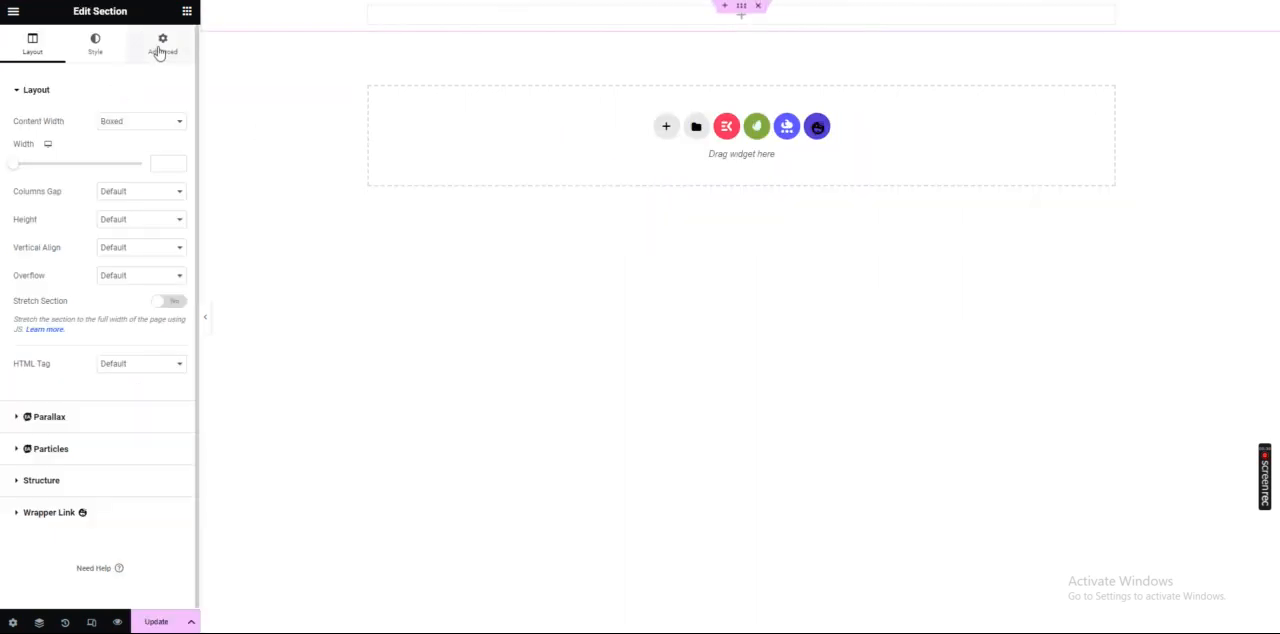
click(159, 47)
text(50)
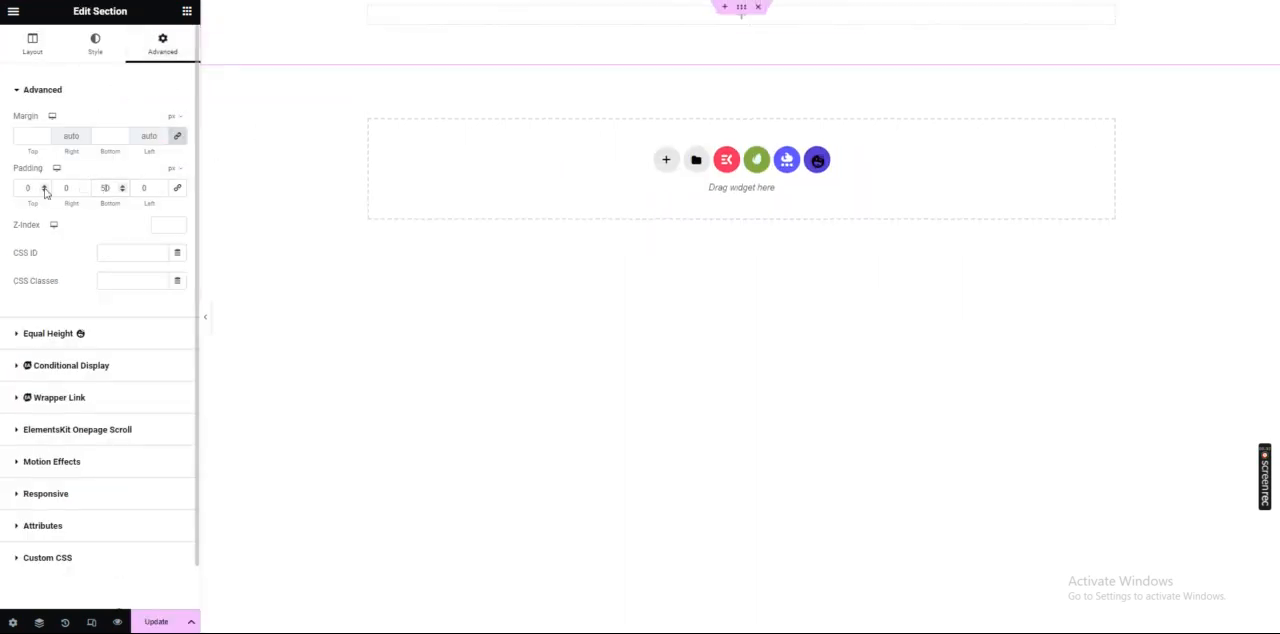
Give the section a classic background in a dark brown colour
click(97, 45)
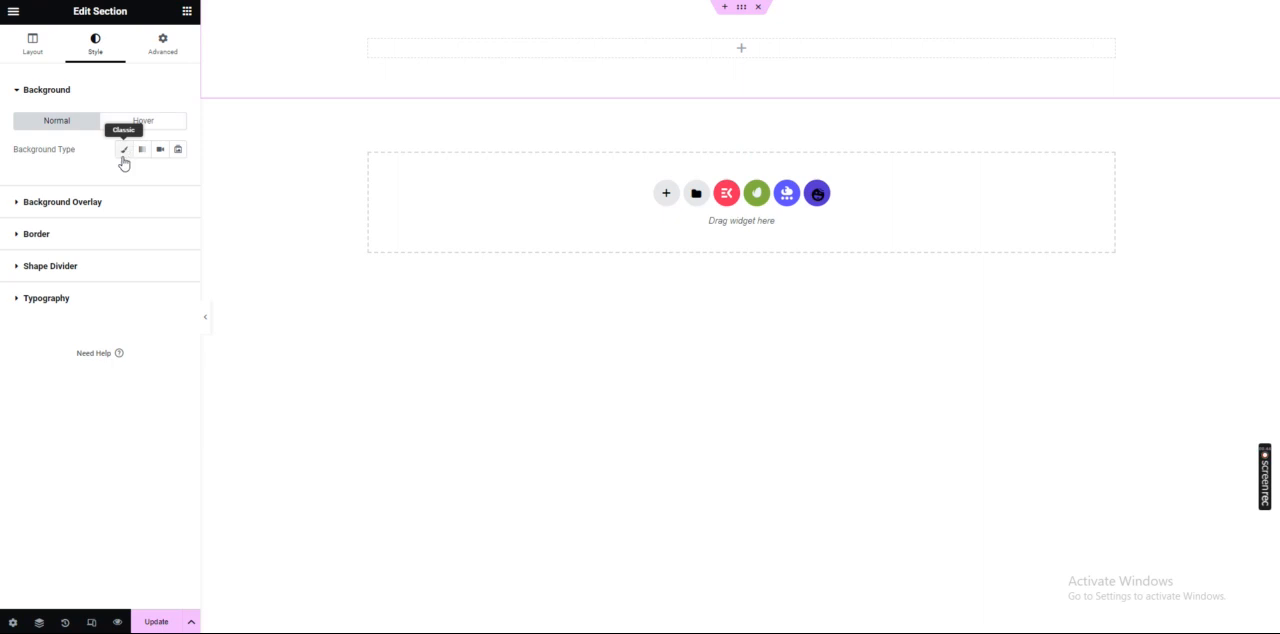
click(124, 149)
click(178, 177)
drag(150, 262, 131, 295)
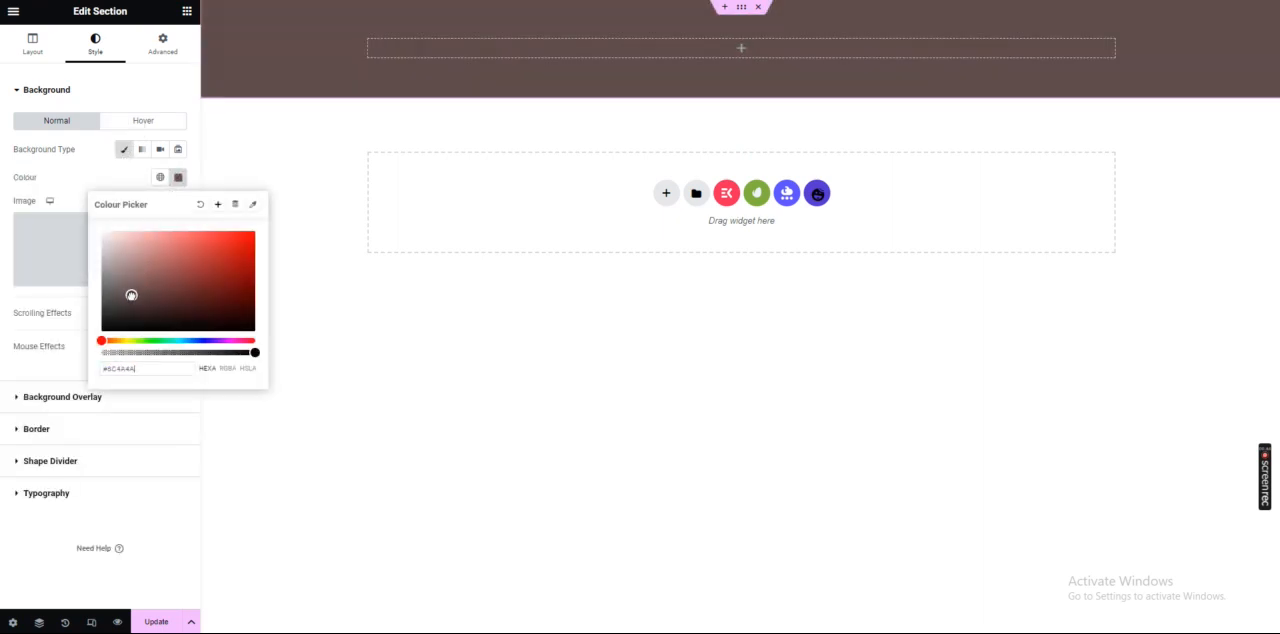
Add a centred Heading widget reading "cart" to the brown section and save the page
click(423, 49)
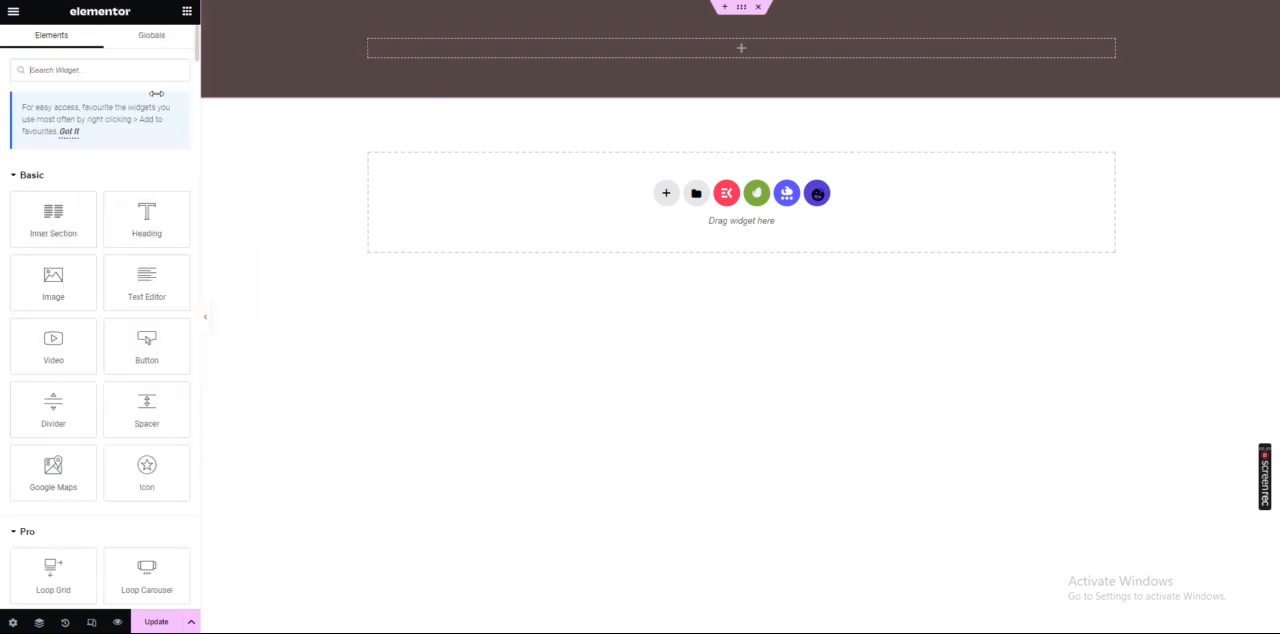
drag(146, 218, 430, 47)
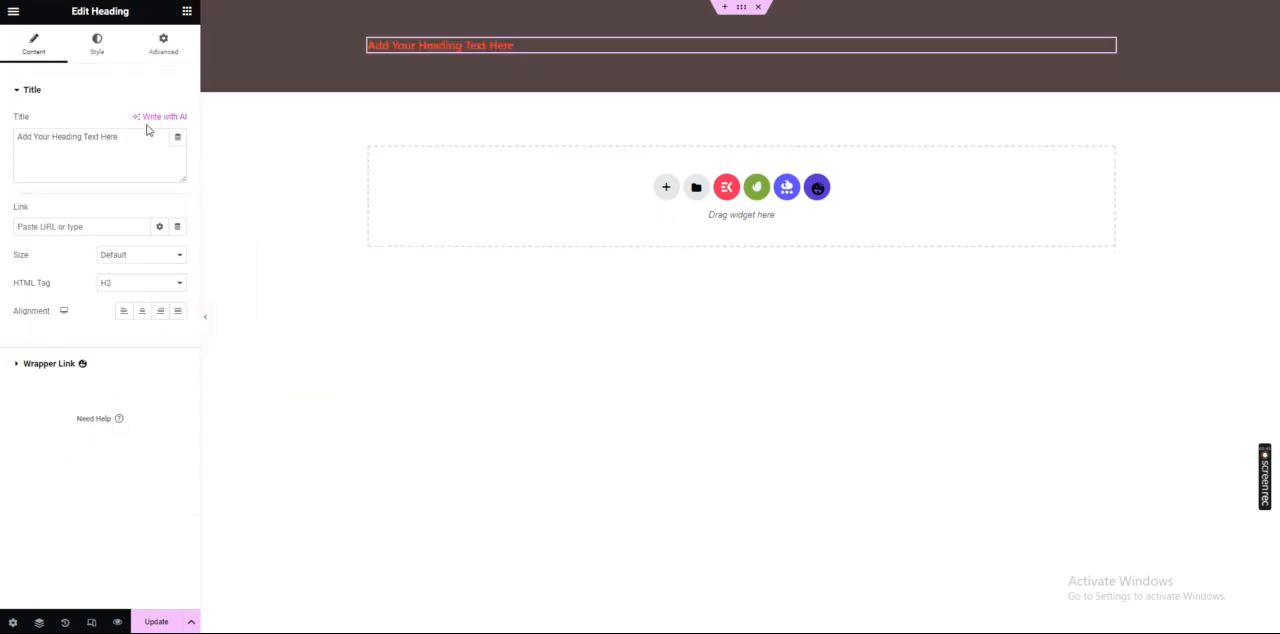
click(141, 311)
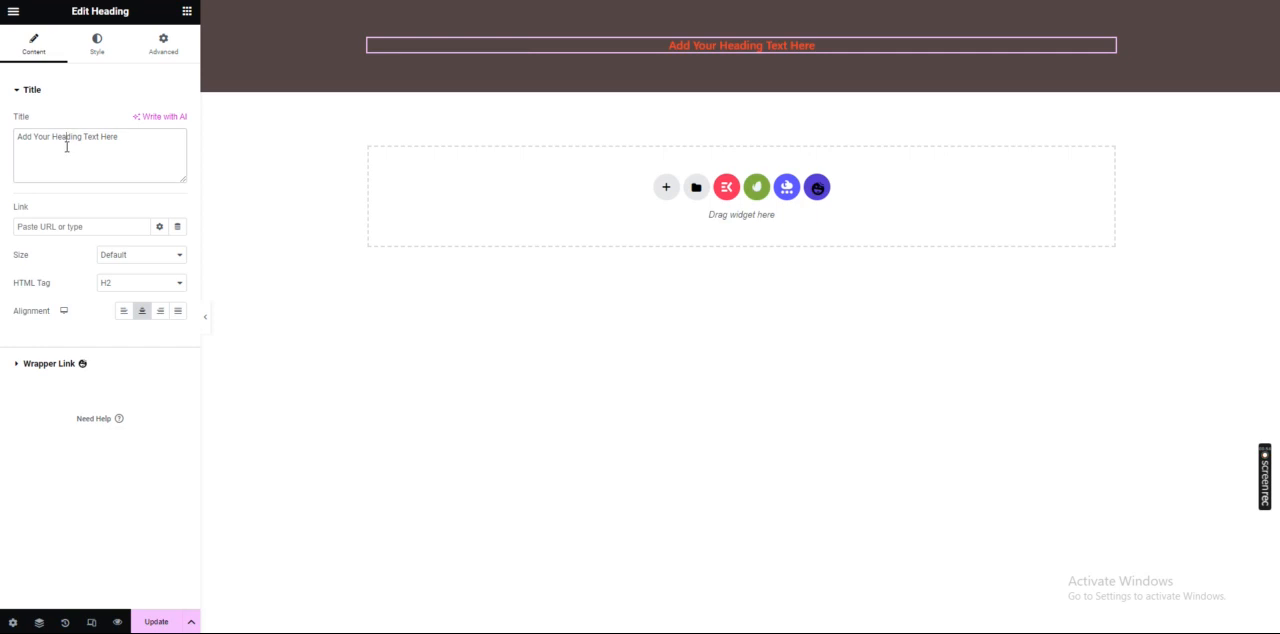
text(cart)
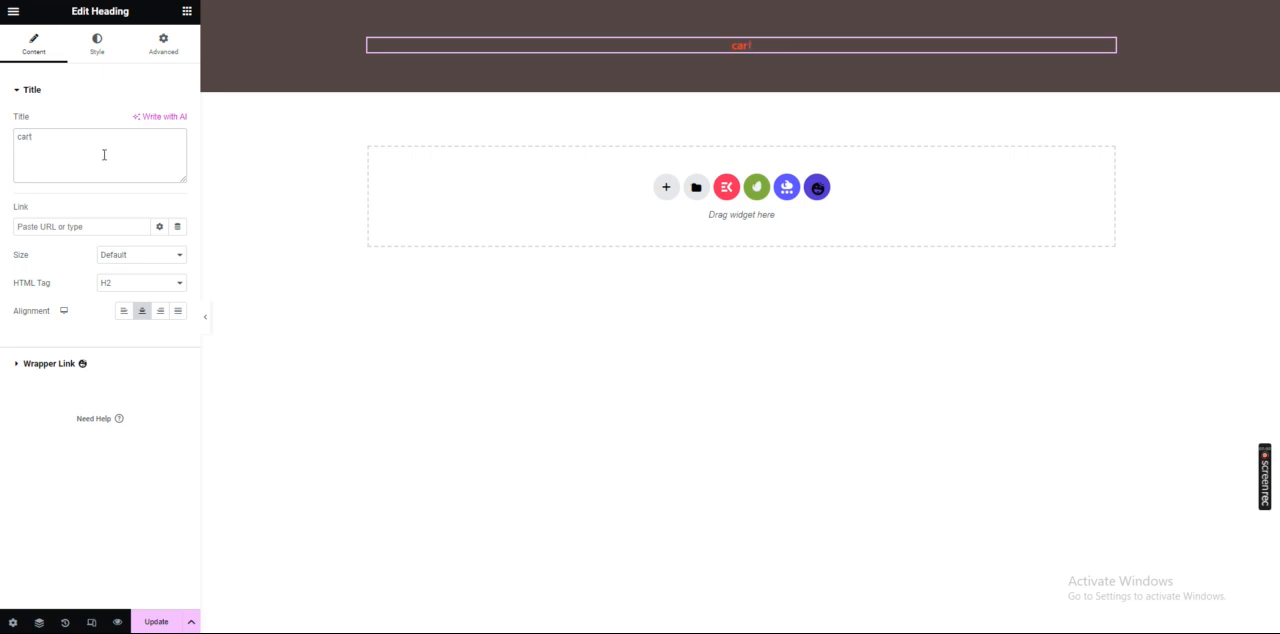
click(182, 617)
Enlarge the heading's font size, set its text colour to #fff, and save the page
click(93, 50)
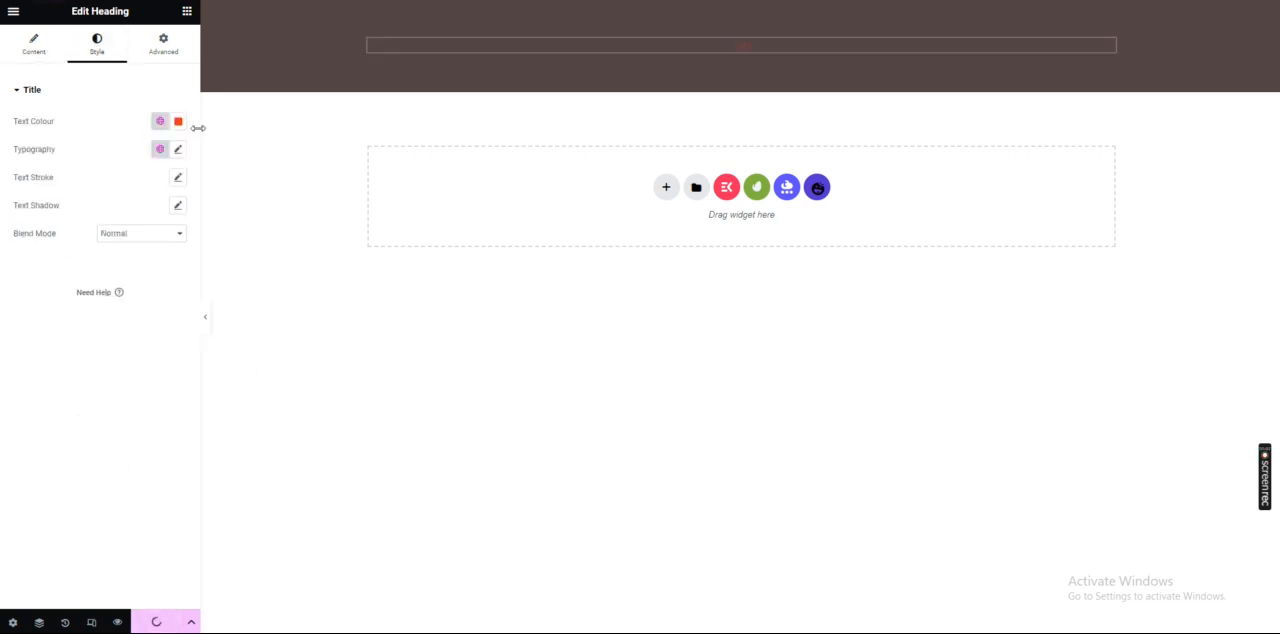
click(178, 149)
drag(32, 259, 49, 256)
click(178, 121)
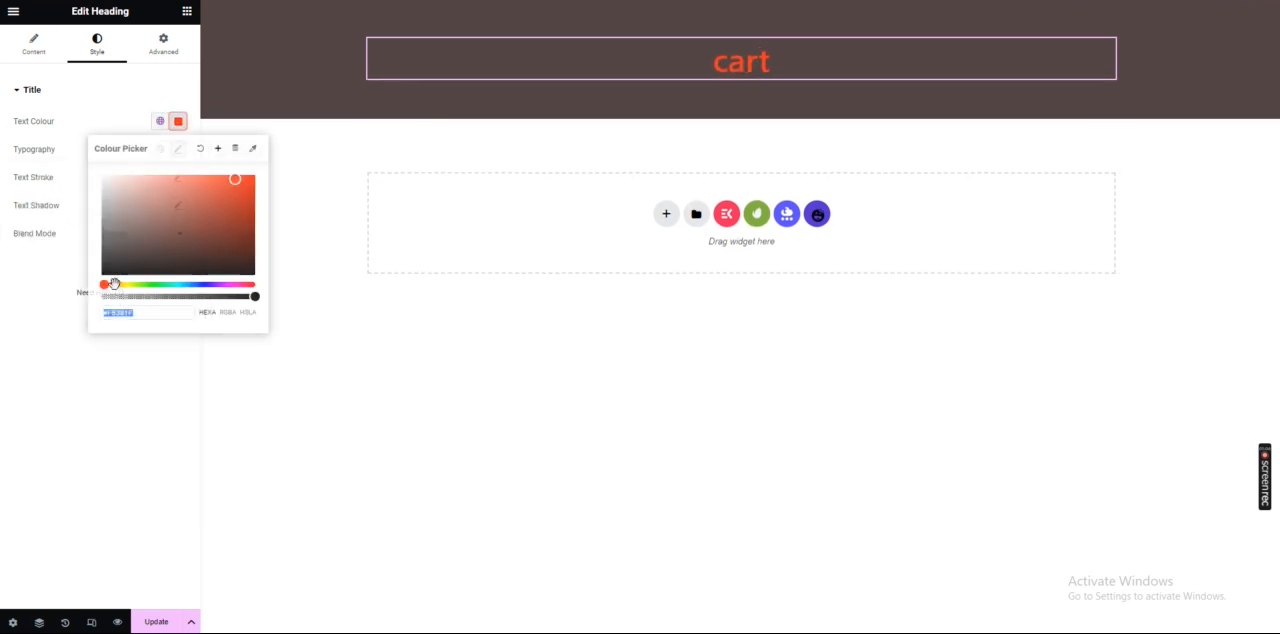
text(#fff)
click(3, 312)
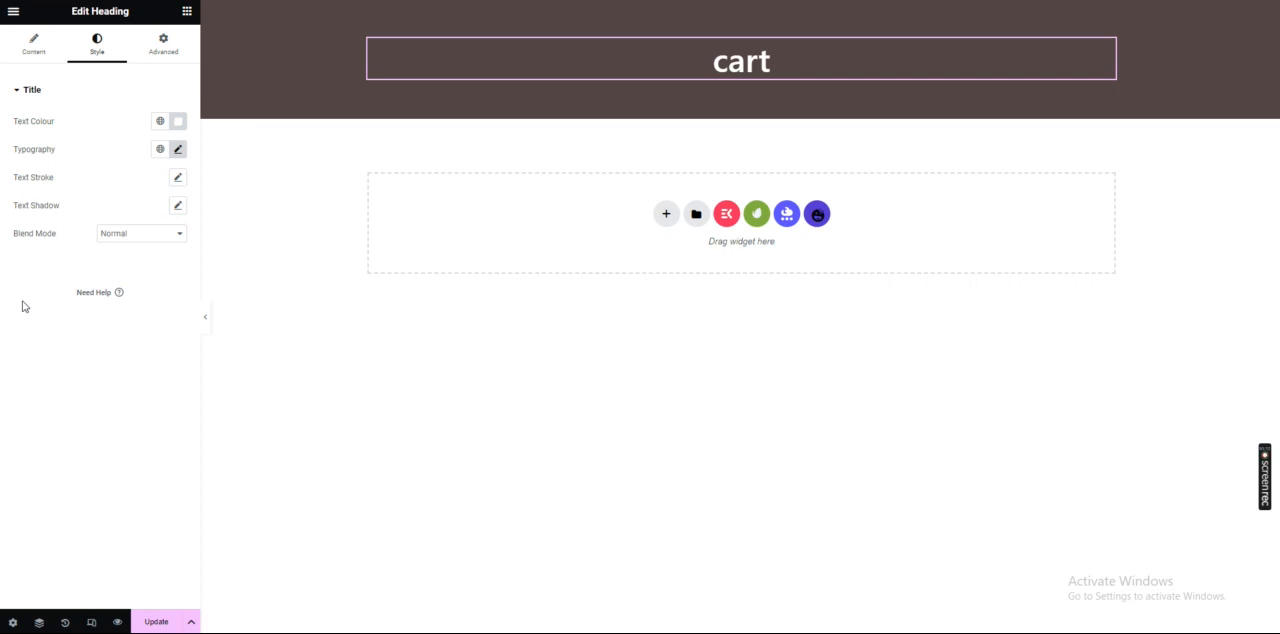
click(149, 629)
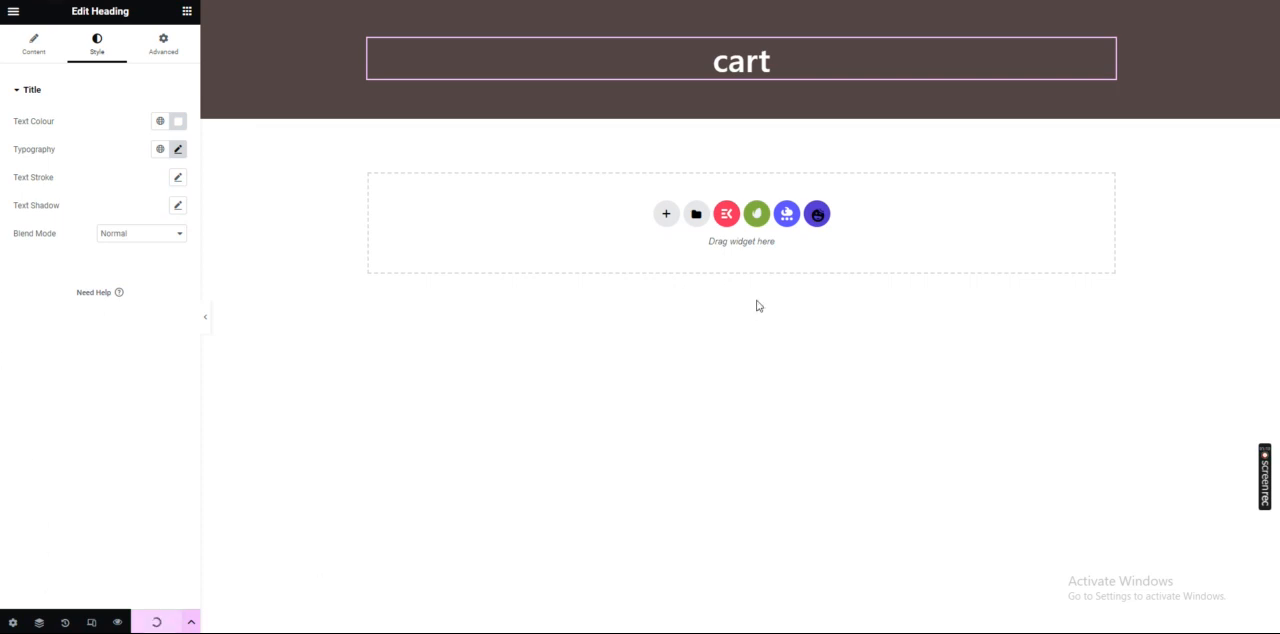
Add a second single-column section below the heading section with 50 px top and bottom padding
click(667, 214)
click(686, 243)
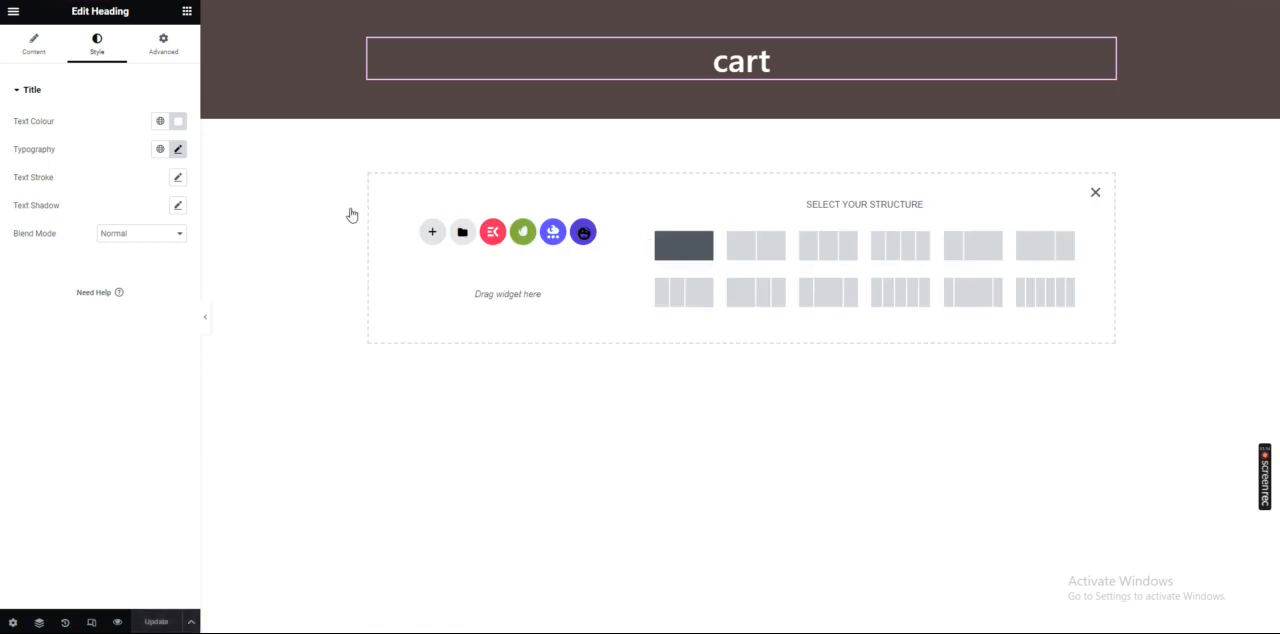
click(163, 45)
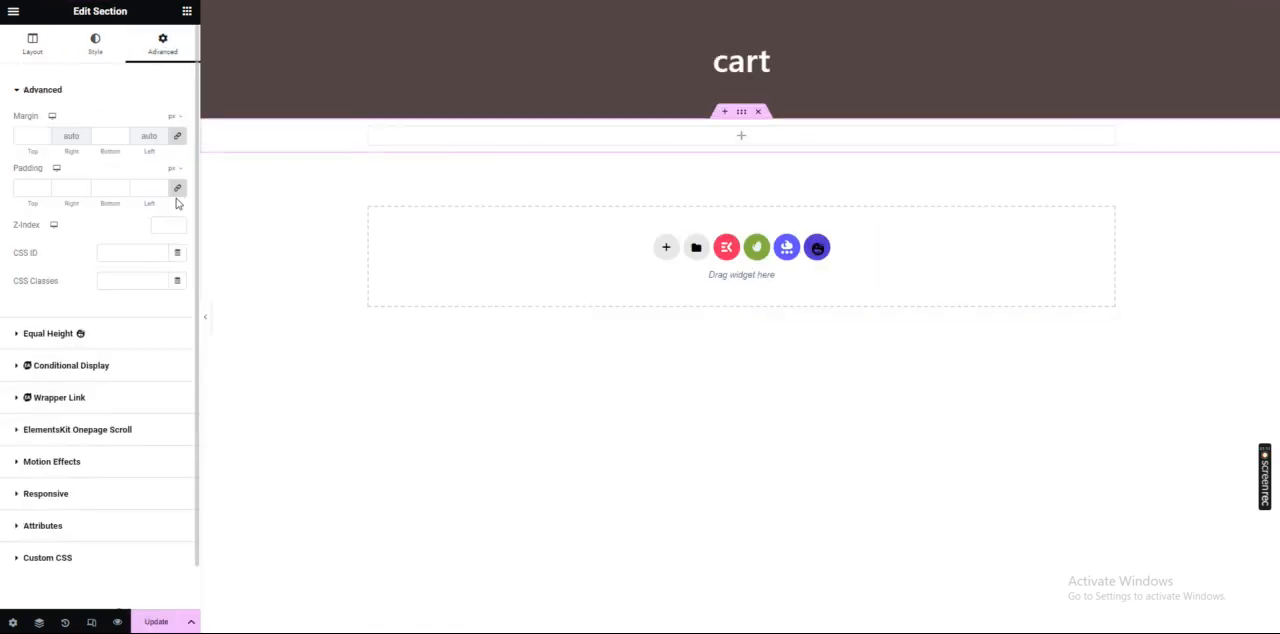
click(97, 188)
text(50)
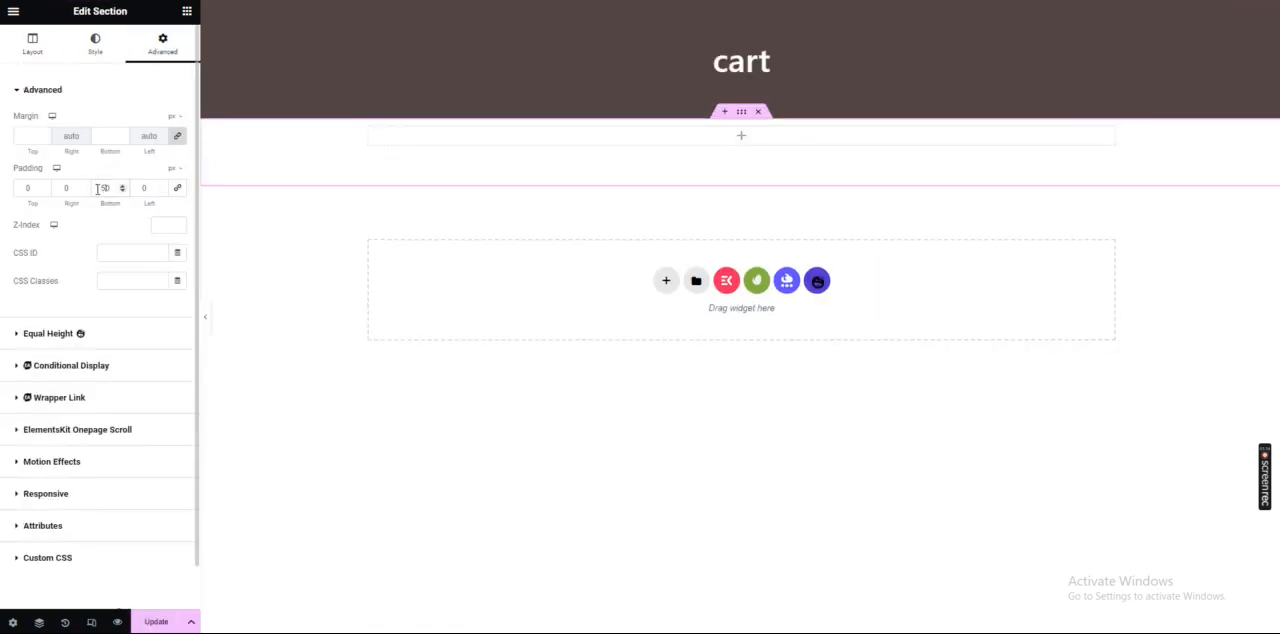
click(27, 188)
text(5)
Place a Text Editor widget in the new section and save the page
click(449, 167)
drag(137, 296, 420, 180)
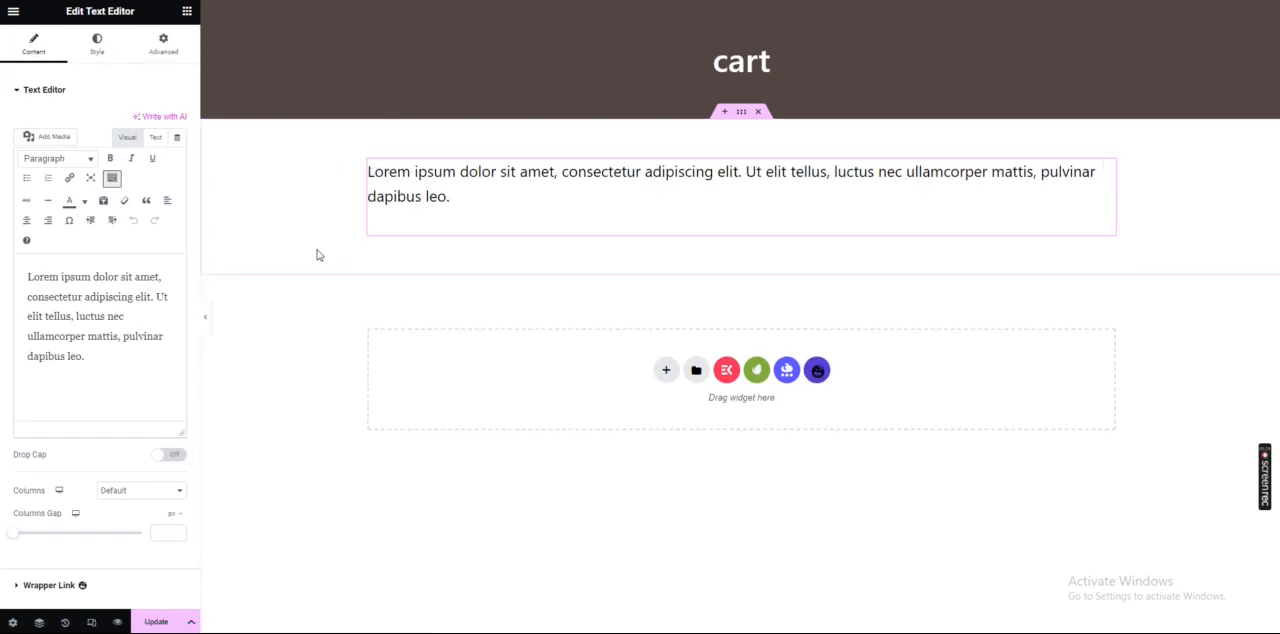
click(156, 621)
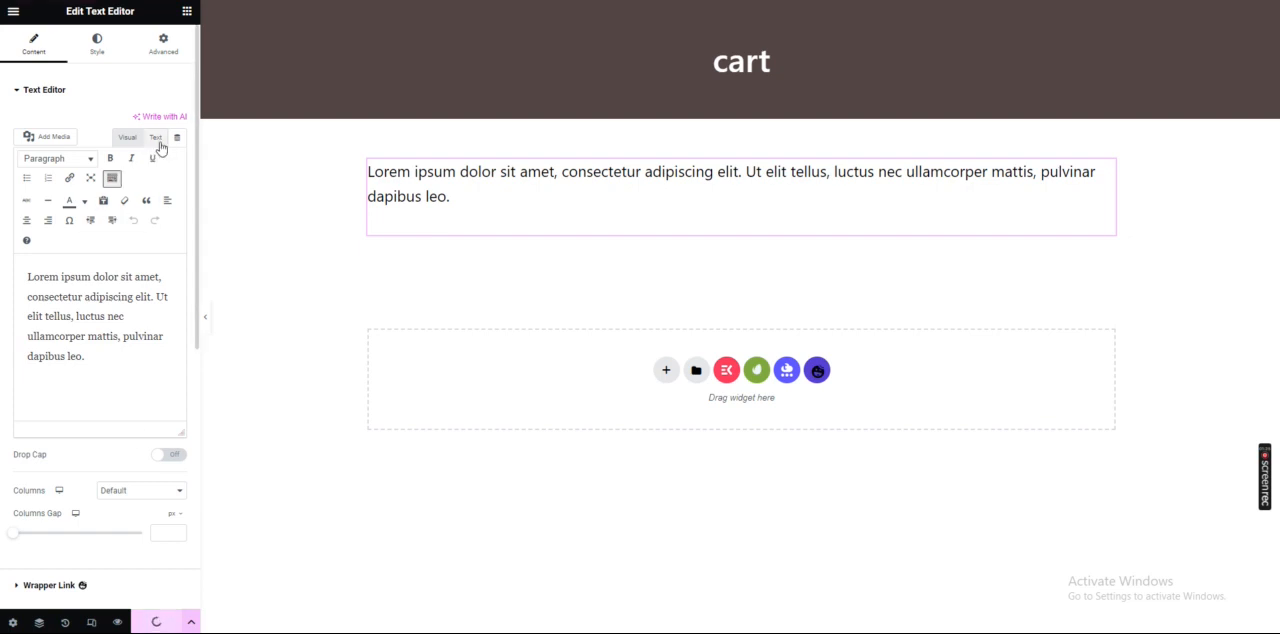
Replace the widget's placeholder text with the shortcode [woocommerce_cart] in the plain text view and save the page
click(157, 140)
key(ctrl+a)
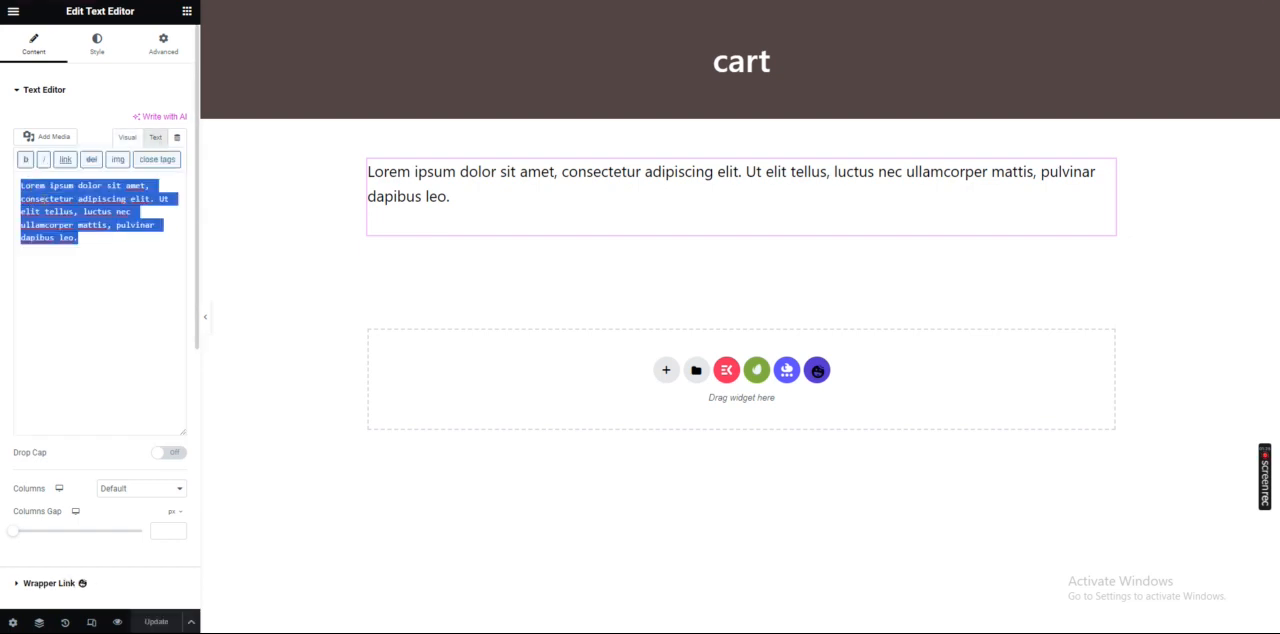
text(})
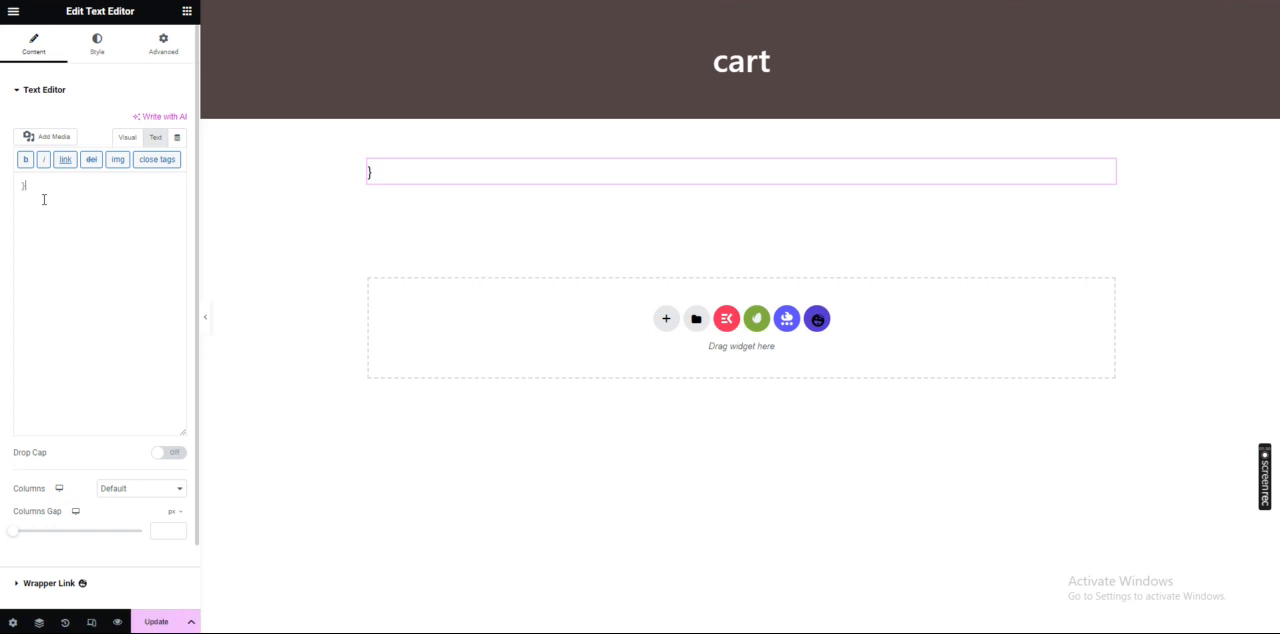
key(BackSpace)
text([woocommerce_cart)
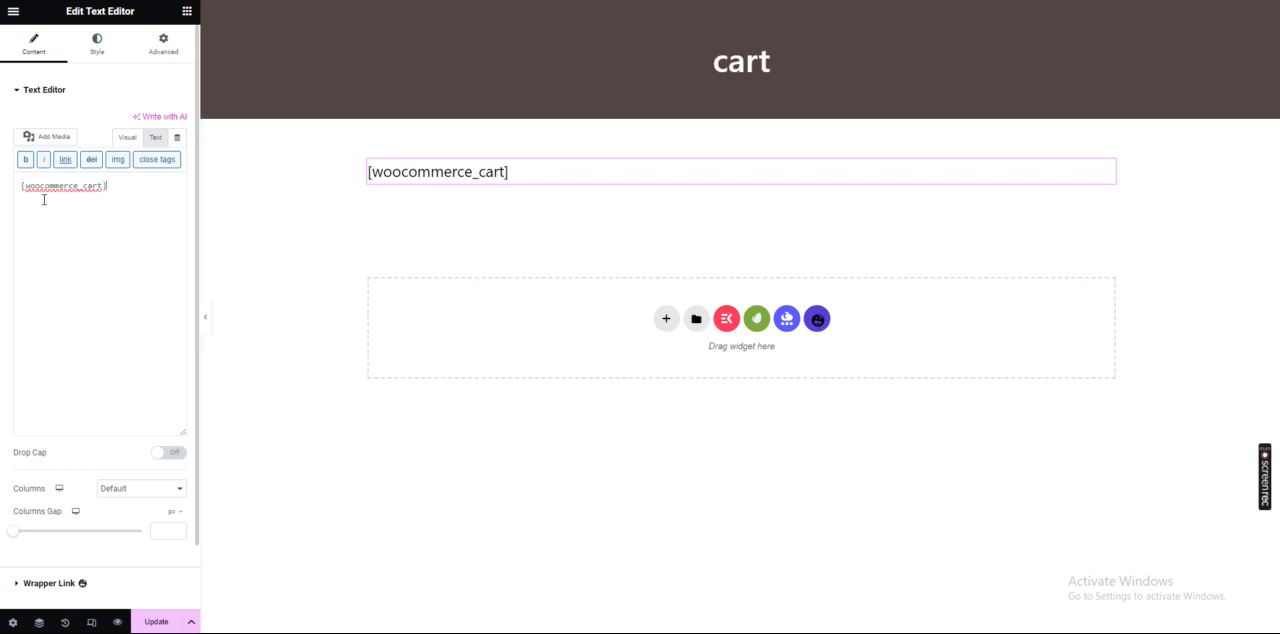
click(127, 137)
click(155, 137)
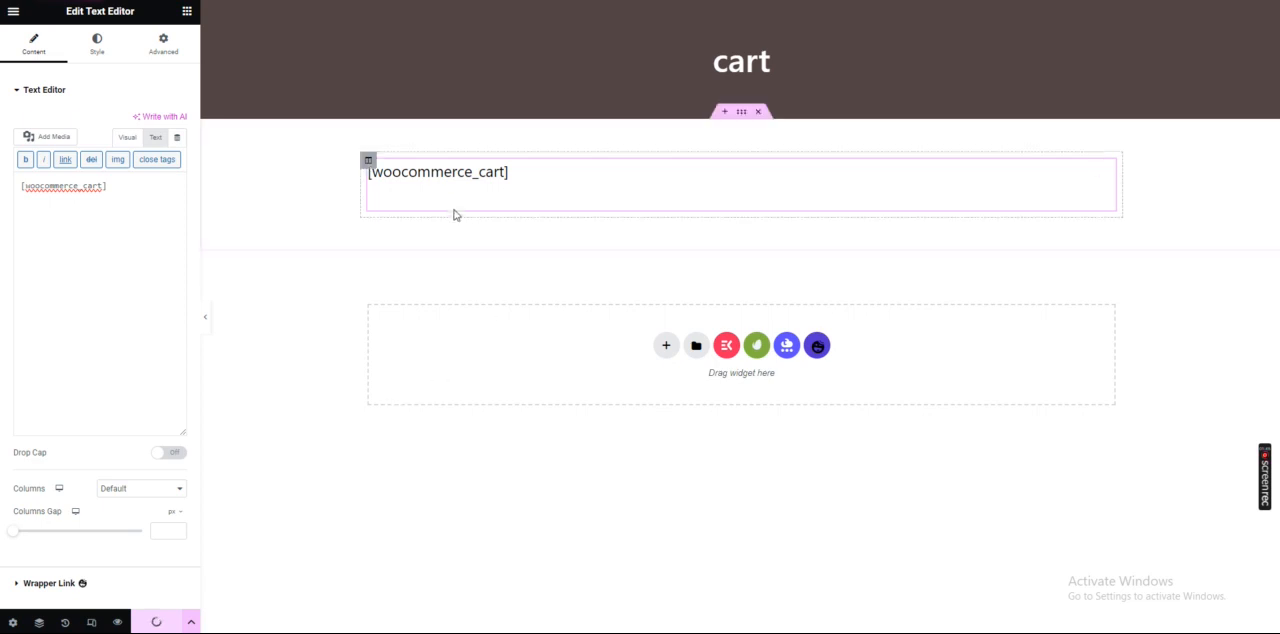
Duplicate the cart shortcode widget to refresh its rendering, and delete the duplicate
right_click(459, 178)
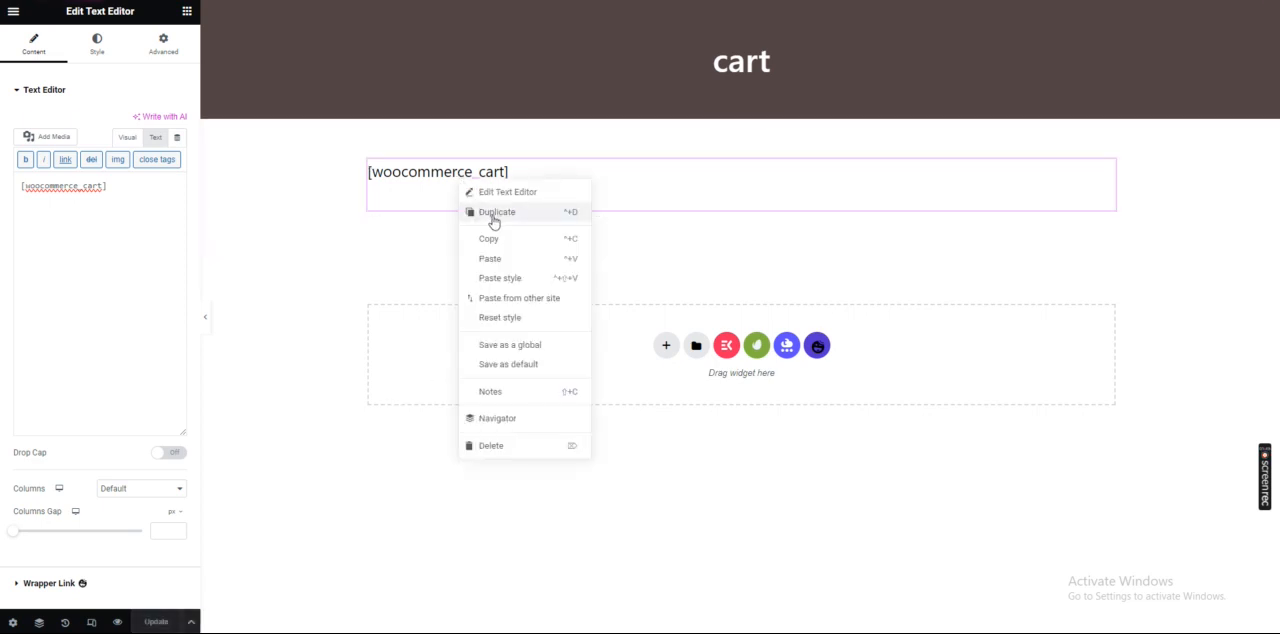
click(491, 214)
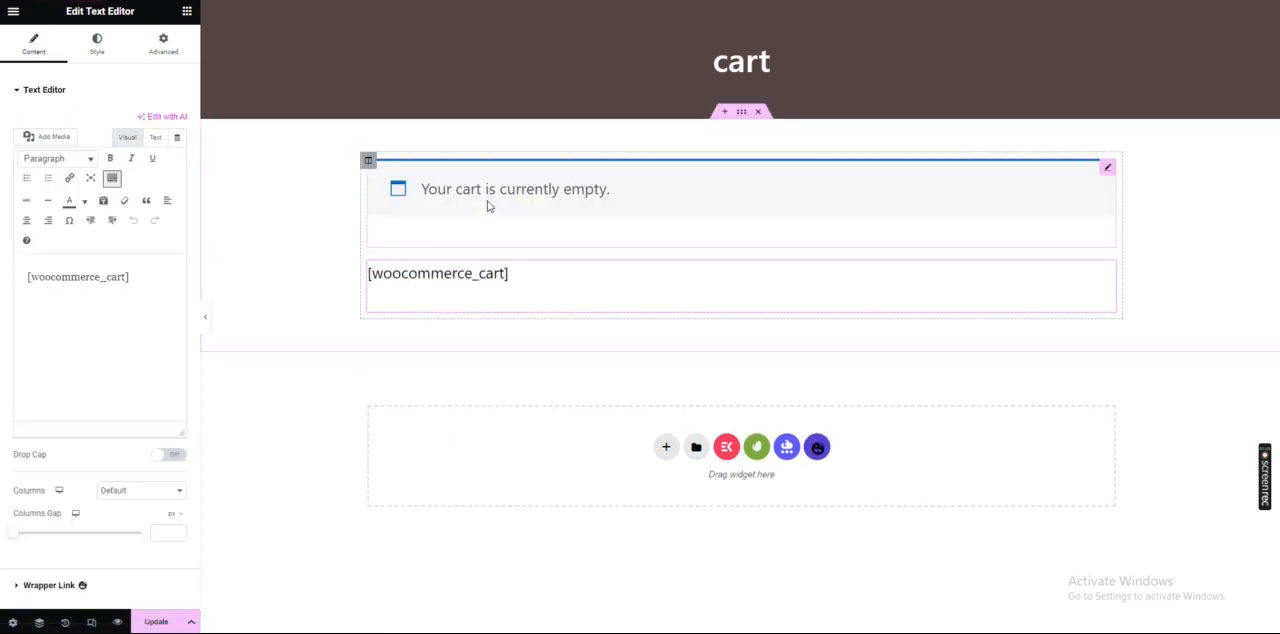
right_click(482, 283)
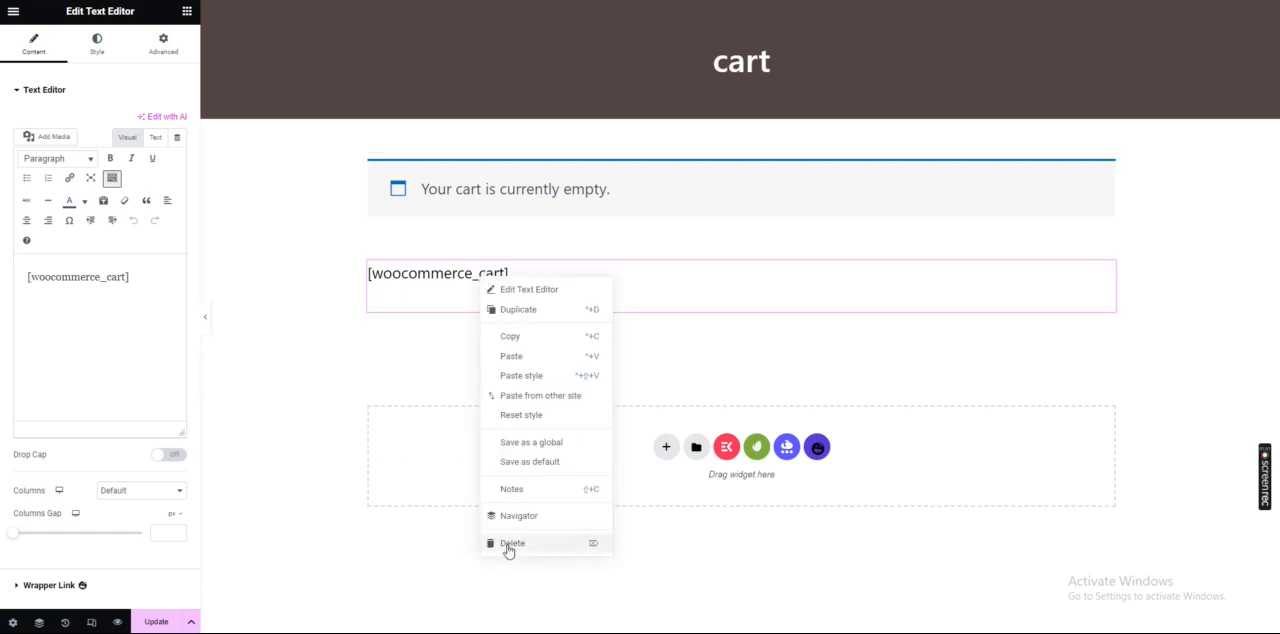
click(510, 543)
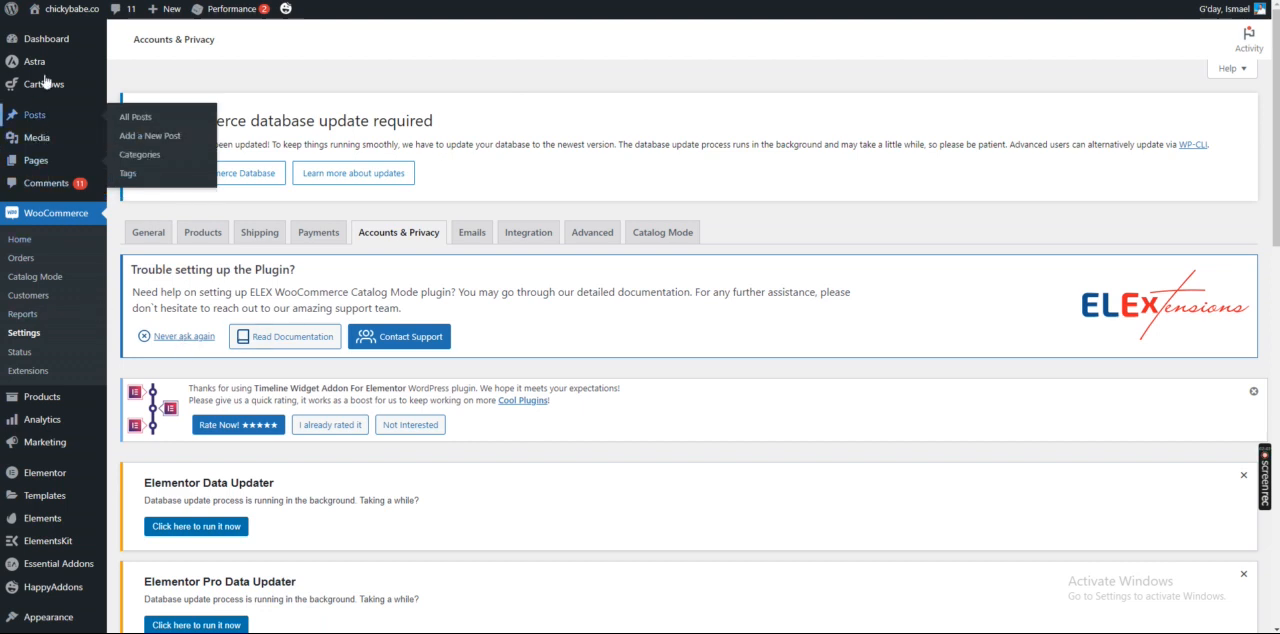
mouse_move(70, 12)
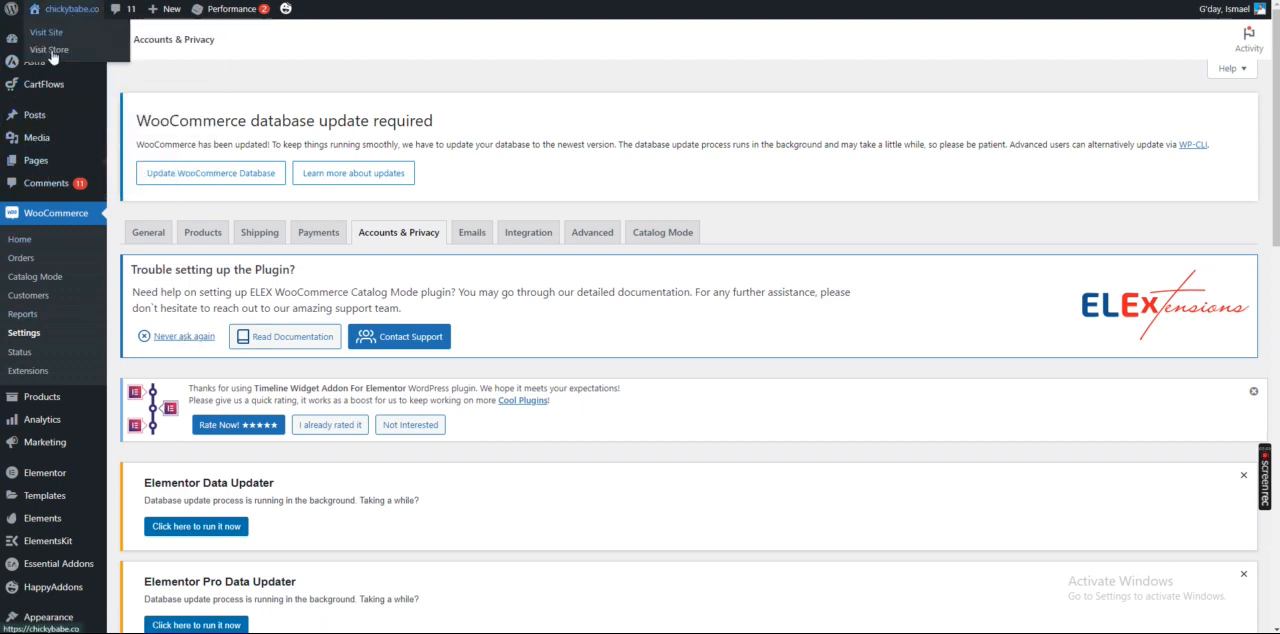
mouse_move(45, 397)
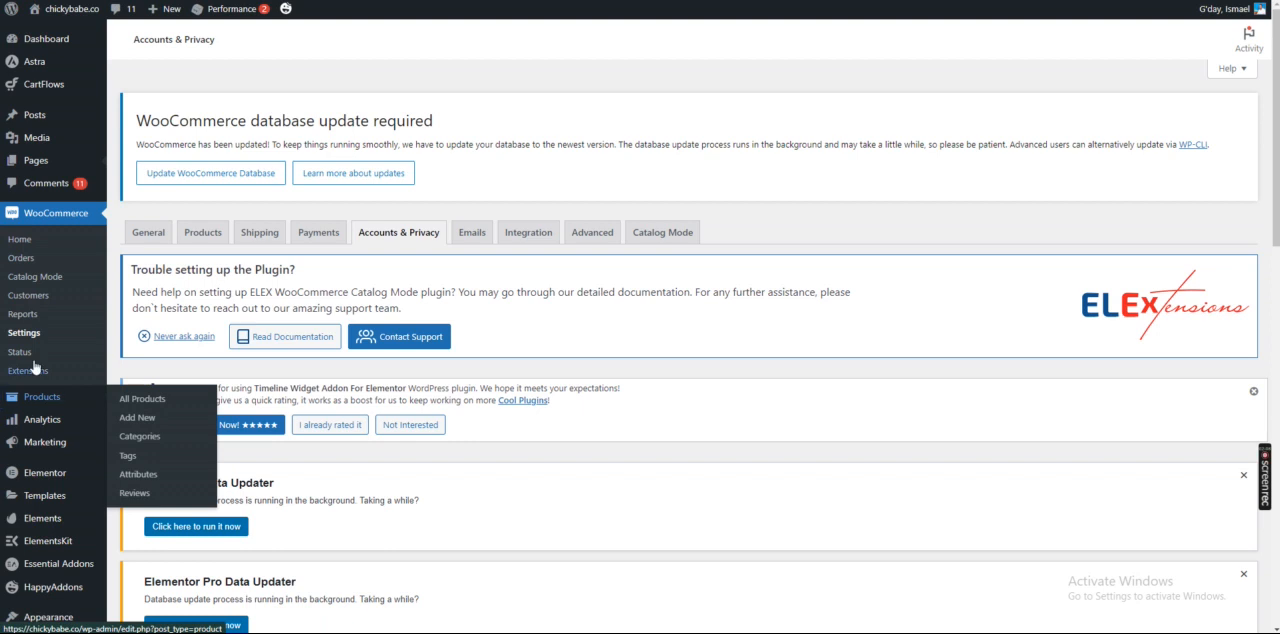
mouse_move(35, 160)
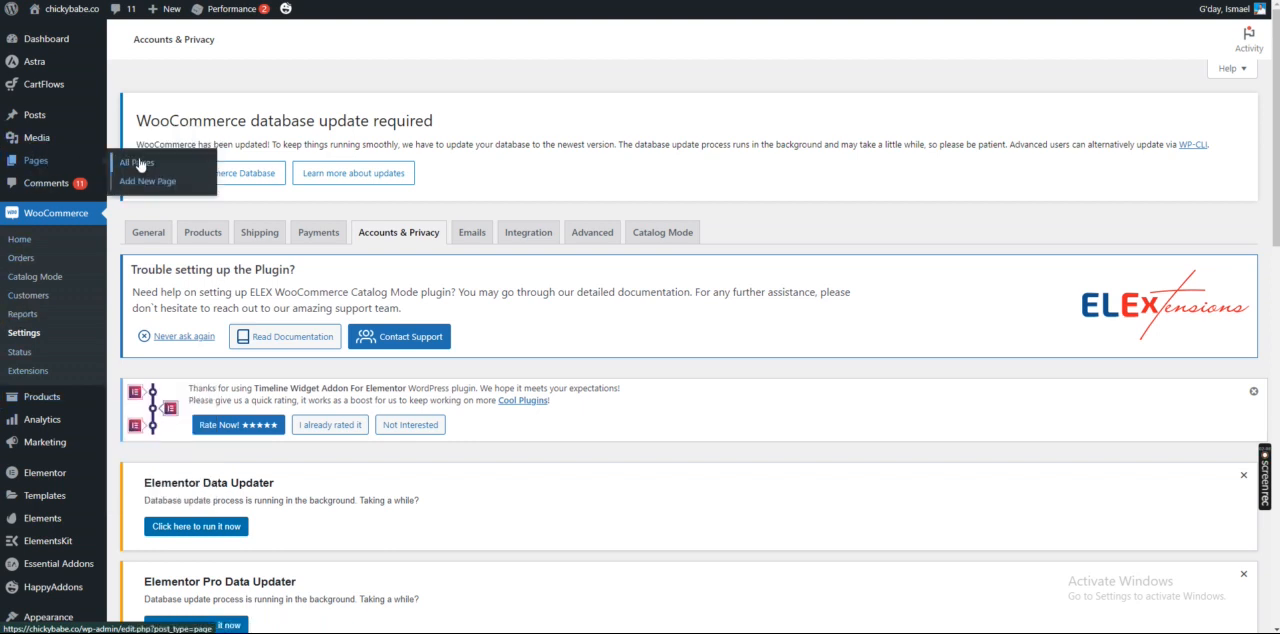
Go to the list of all pages in the WordPress admin and open the Shop page's live view in a new tab
click(139, 164)
scroll(960, 318, down, 10)
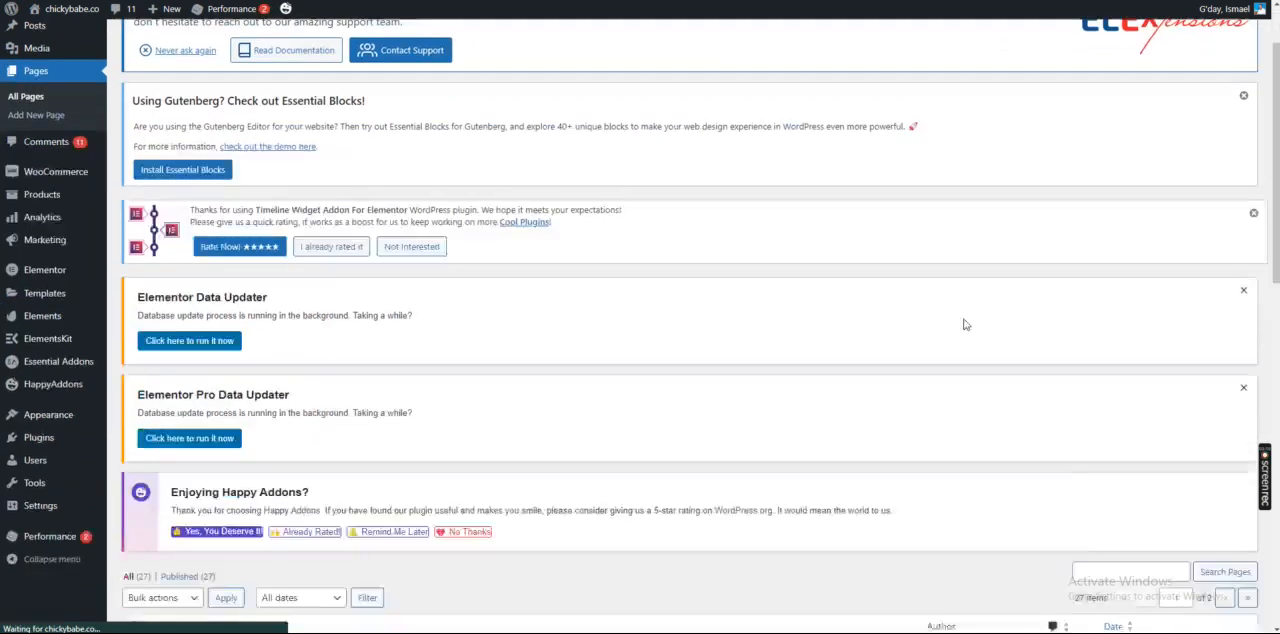
scroll(1080, 179, up, 1)
click(1110, 248)
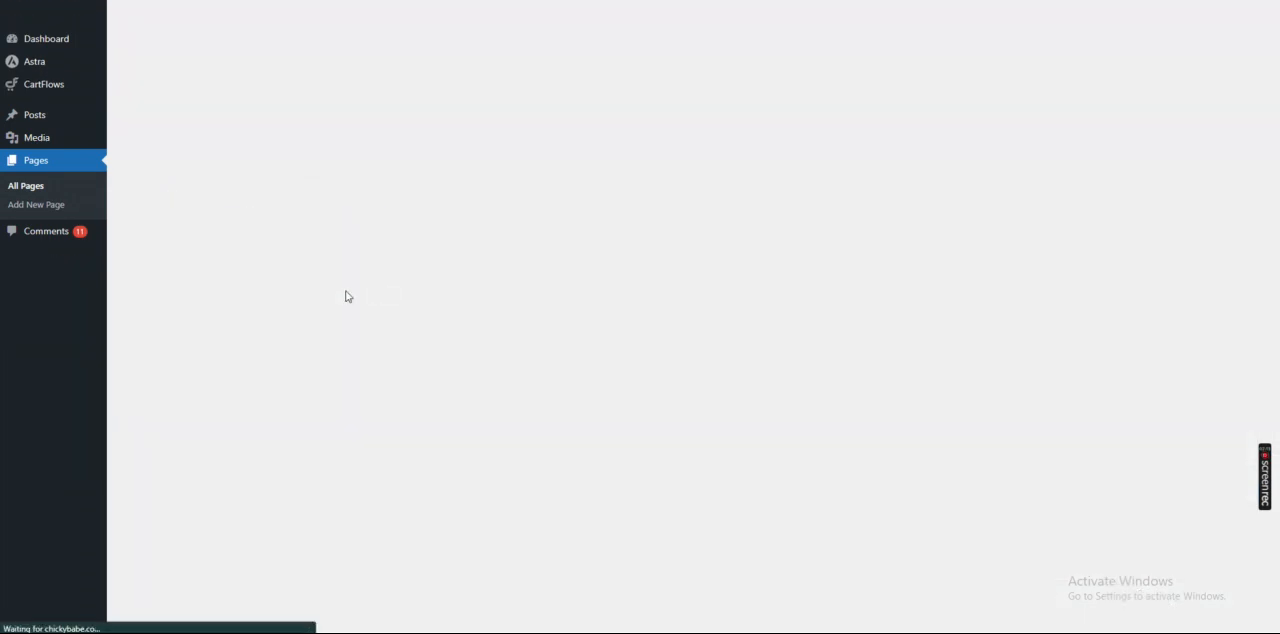
scroll(215, 380, down, 3)
scroll(215, 380, down, 2)
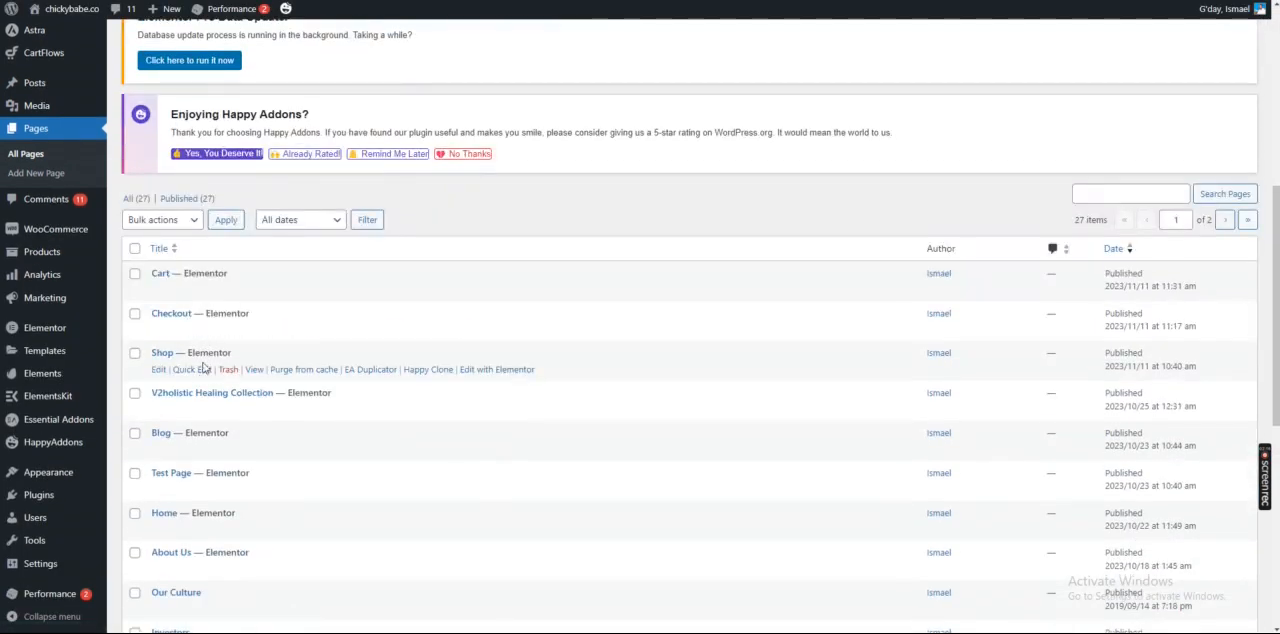
right_click(259, 375)
click(313, 386)
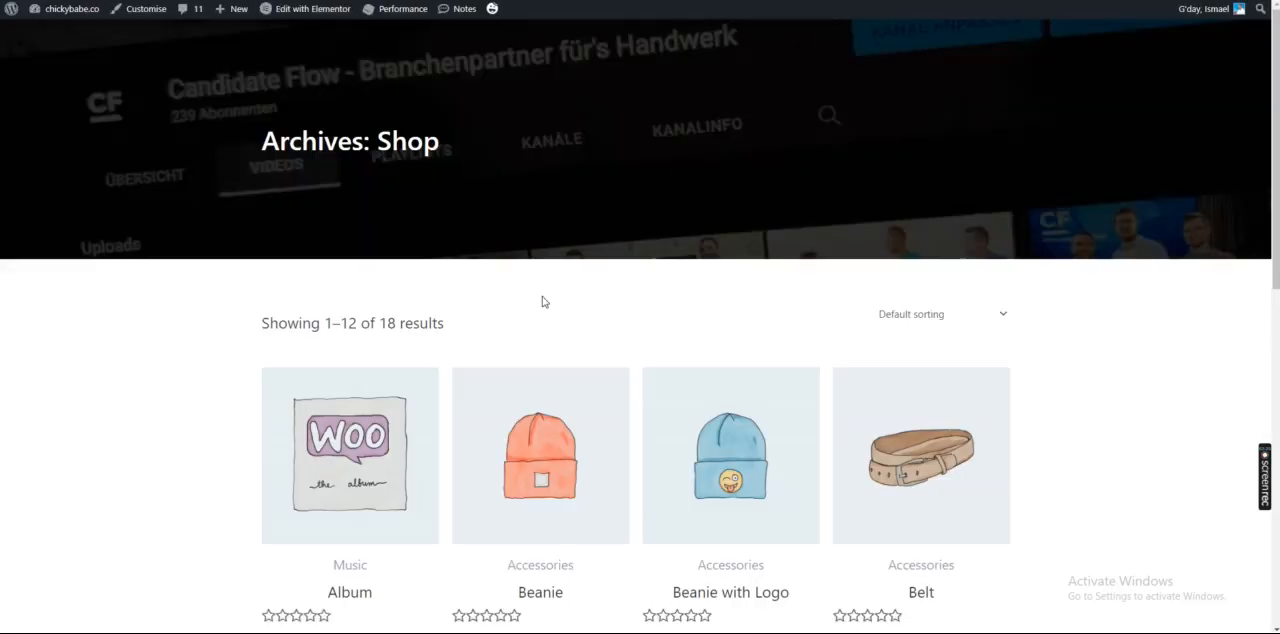
Open the Album product from the shop, add it to the cart, and view the cart
scroll(355, 253, down, 2)
click(366, 263)
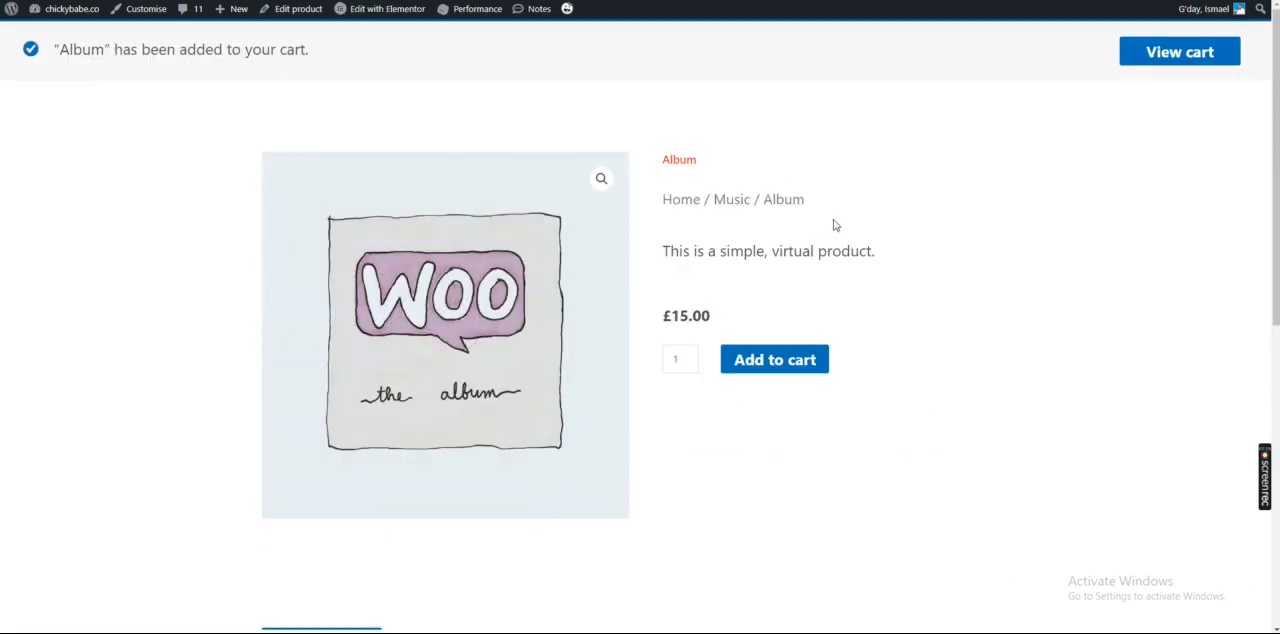
click(1154, 48)
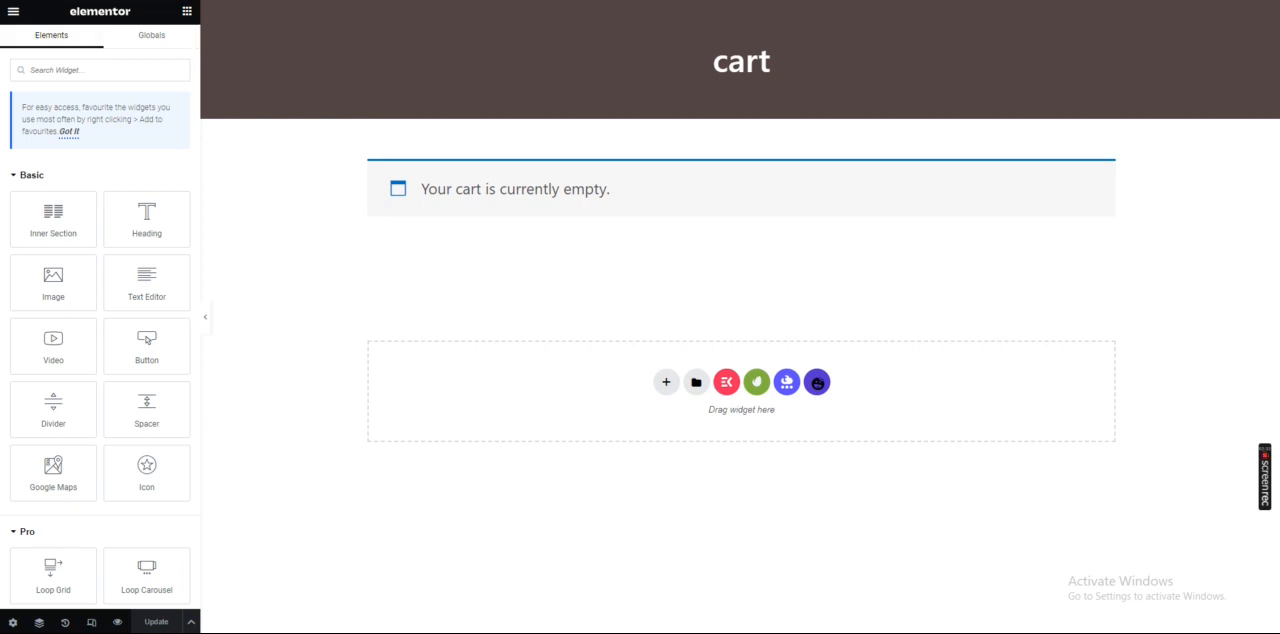
Reload the cart page in the Elementor editor and collapse the widget panel to review the filled cart at full width
key(F5)
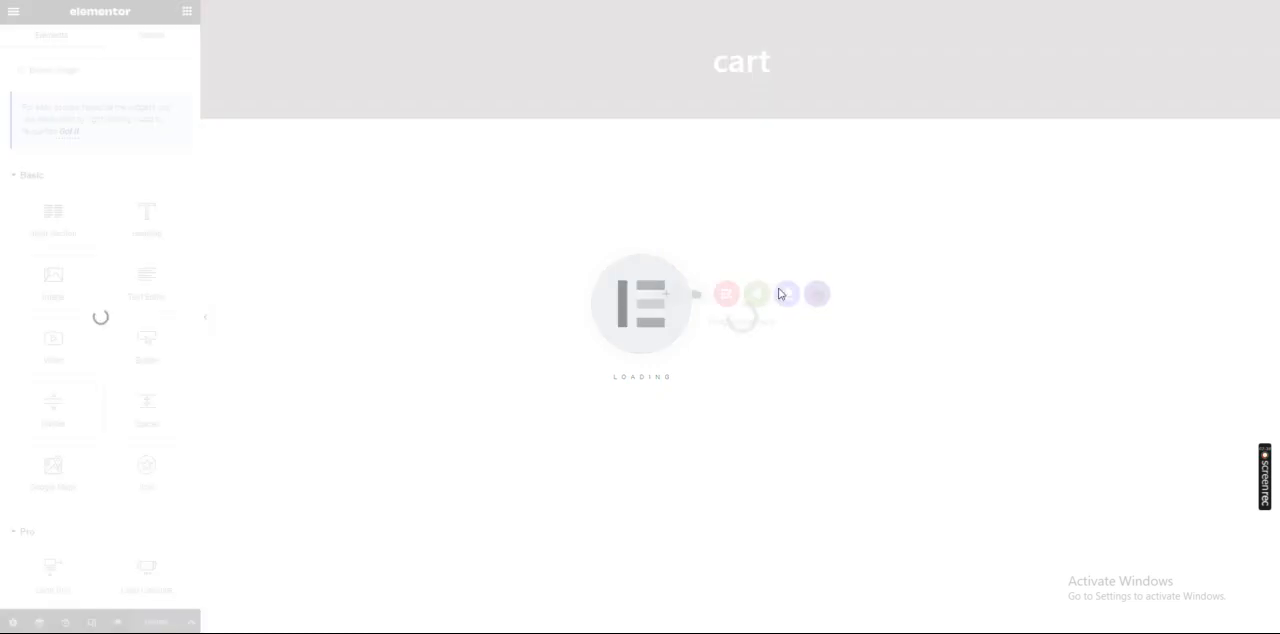
scroll(658, 217, down, 2)
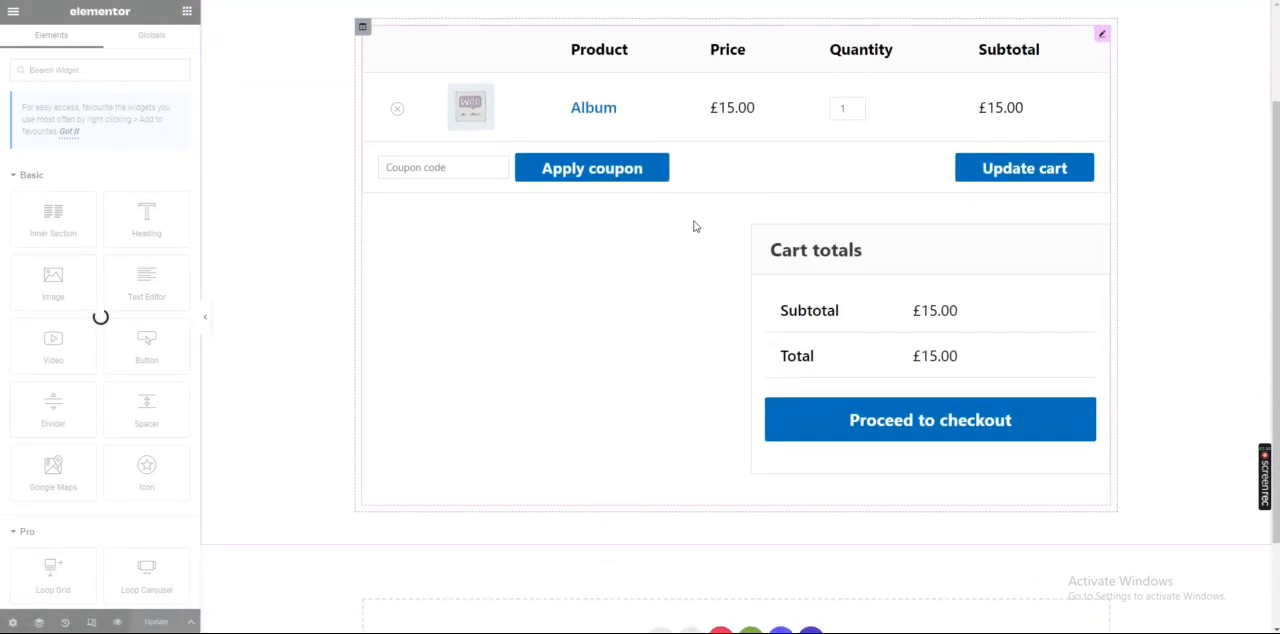
scroll(741, 275, up, 1)
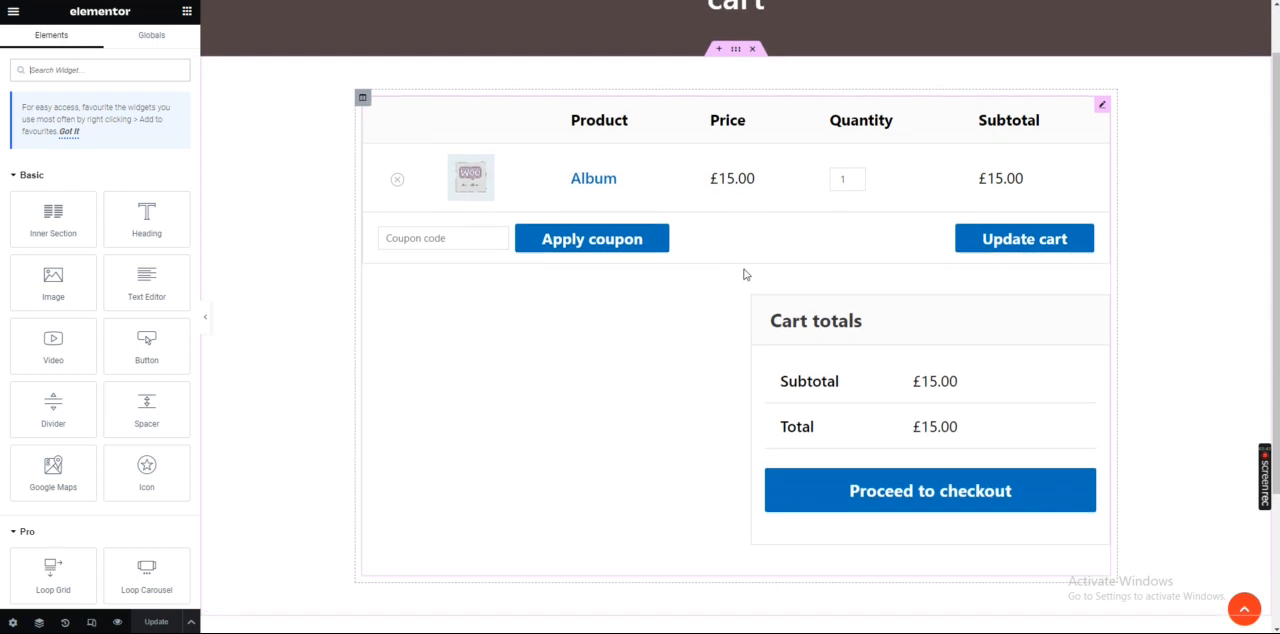
scroll(741, 275, up, 1)
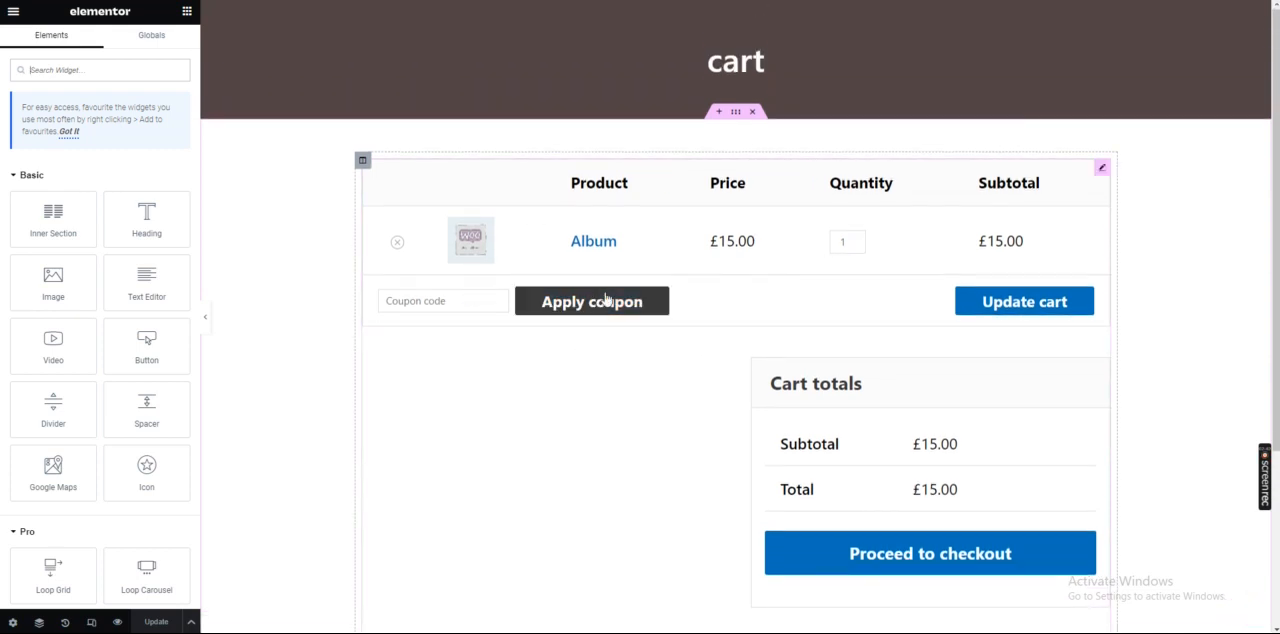
click(207, 323)
scroll(560, 280, down, 1)
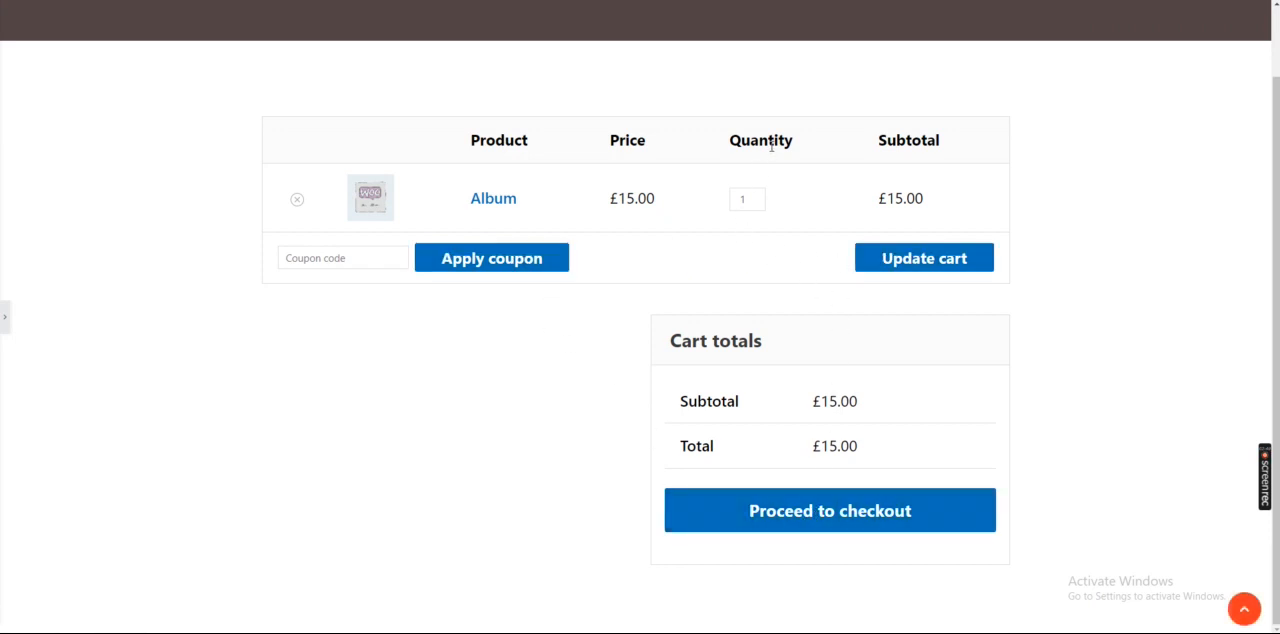
Inspect the cart table's Product column heading in the browser developer tools and examine its style rules
right_click(509, 144)
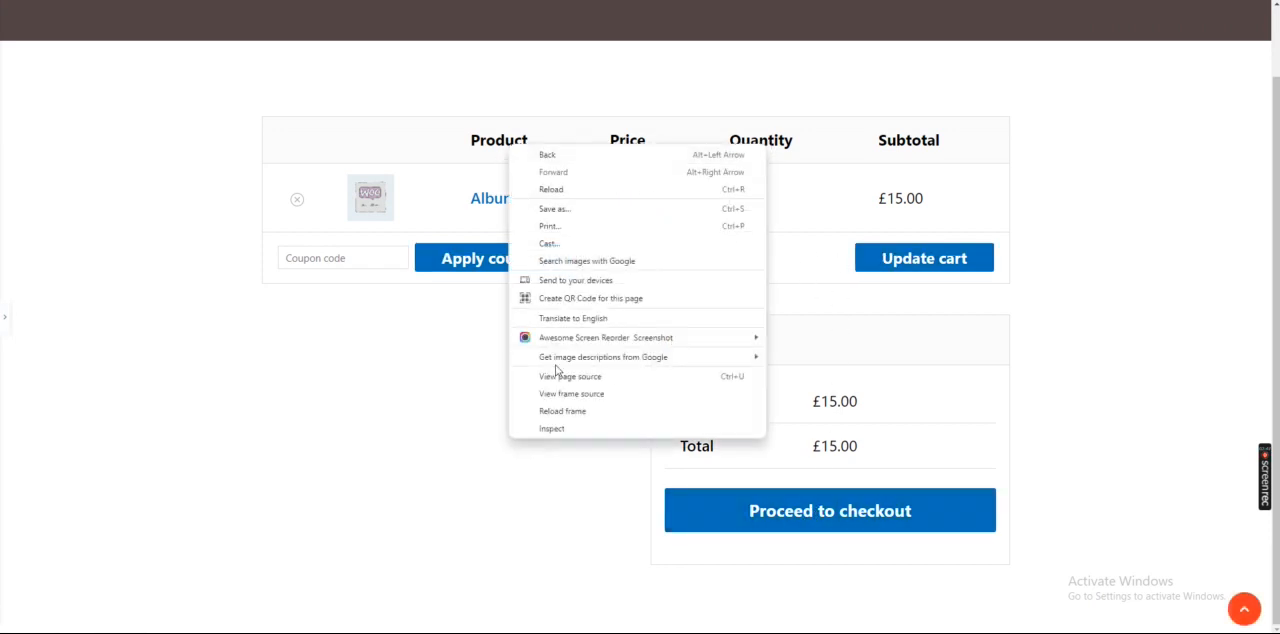
click(549, 429)
scroll(345, 203, down, 2)
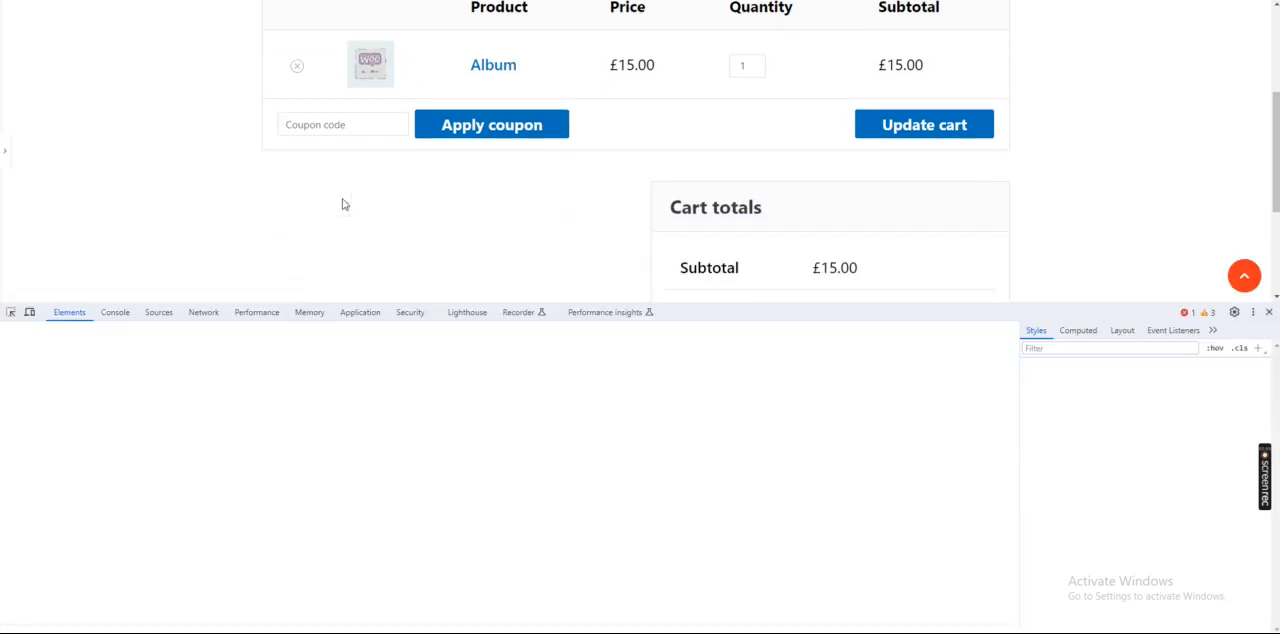
scroll(343, 203, up, 1)
click(11, 312)
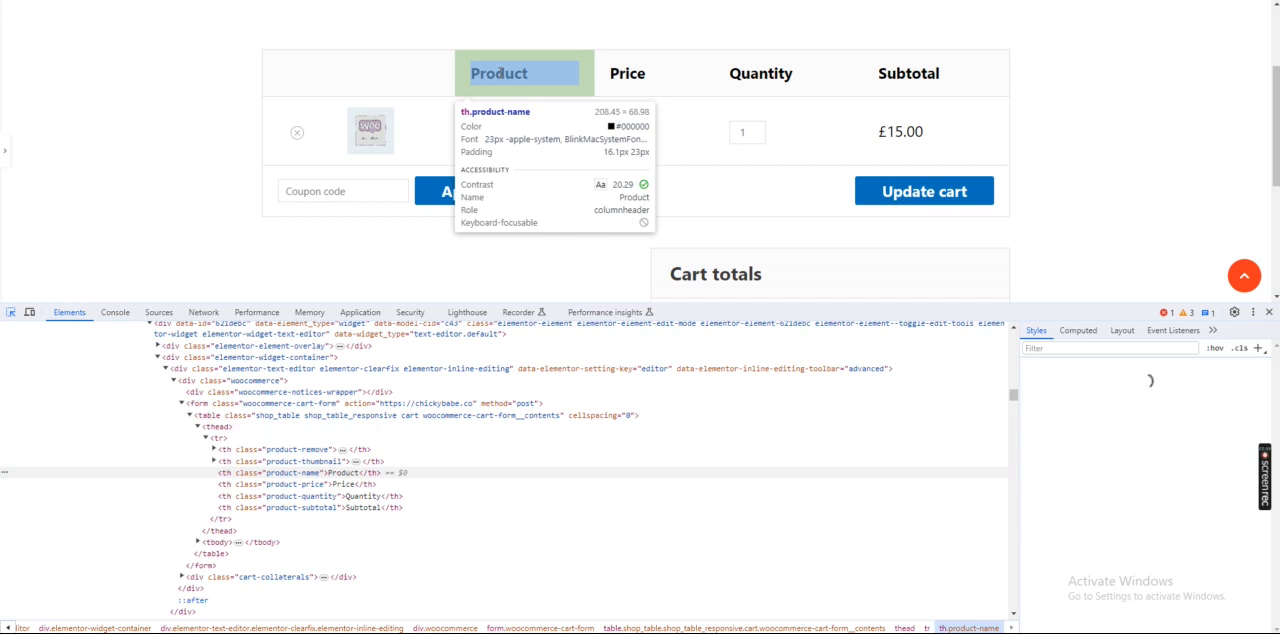
click(500, 73)
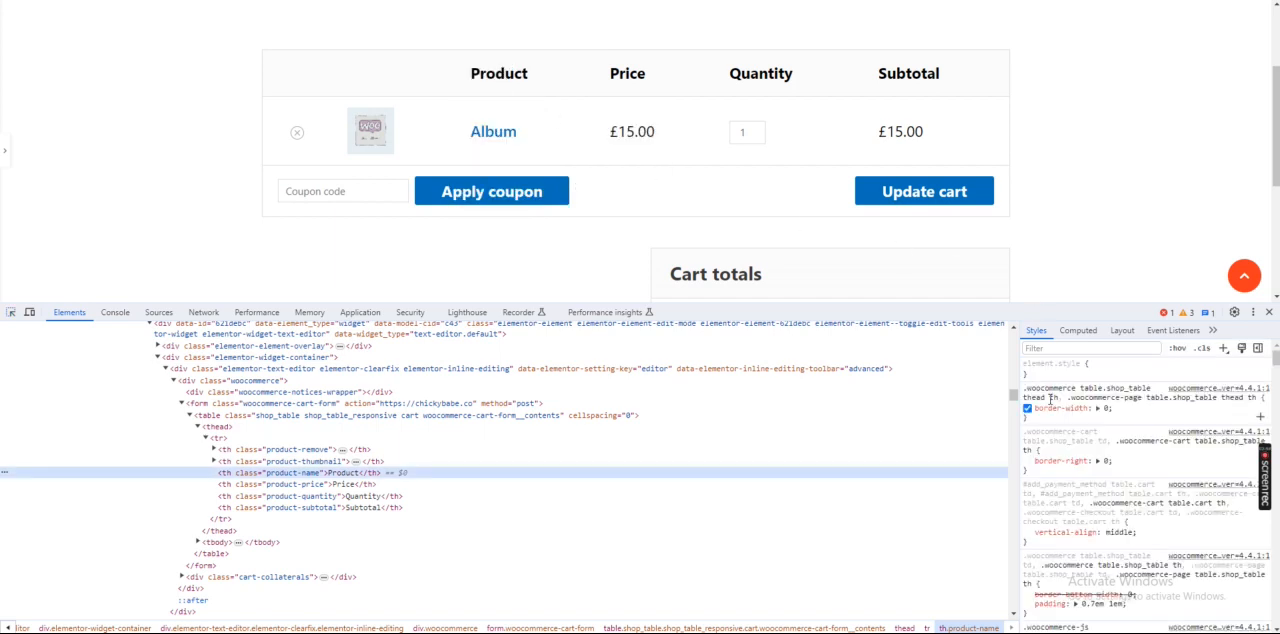
scroll(1057, 408, down, 5)
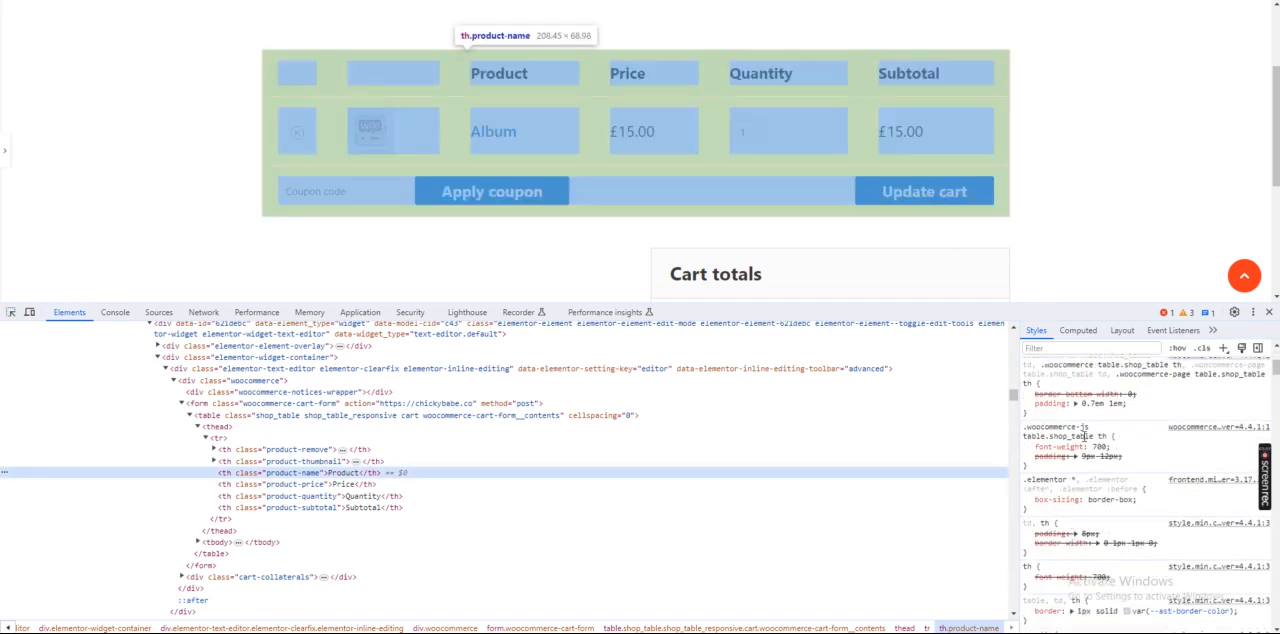
scroll(1061, 430, up, 6)
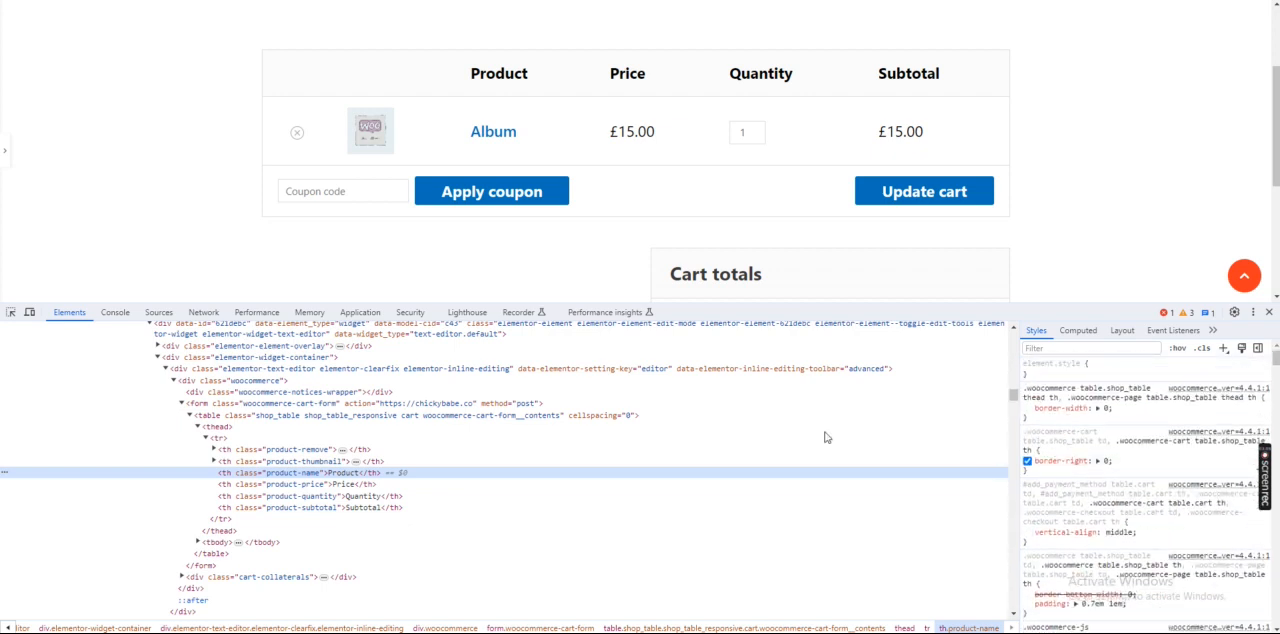
Inspect the Subtotal column heading and set its inherited text colour in the .elementor-element-621debc rule to #ff3131
click(11, 312)
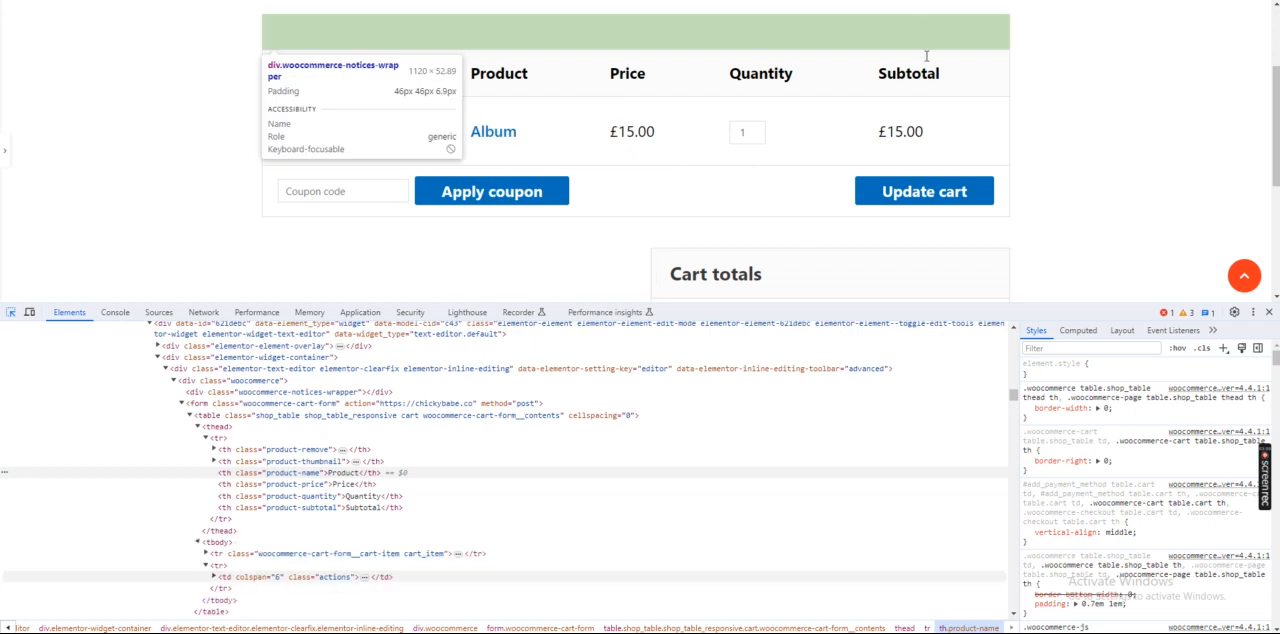
click(908, 75)
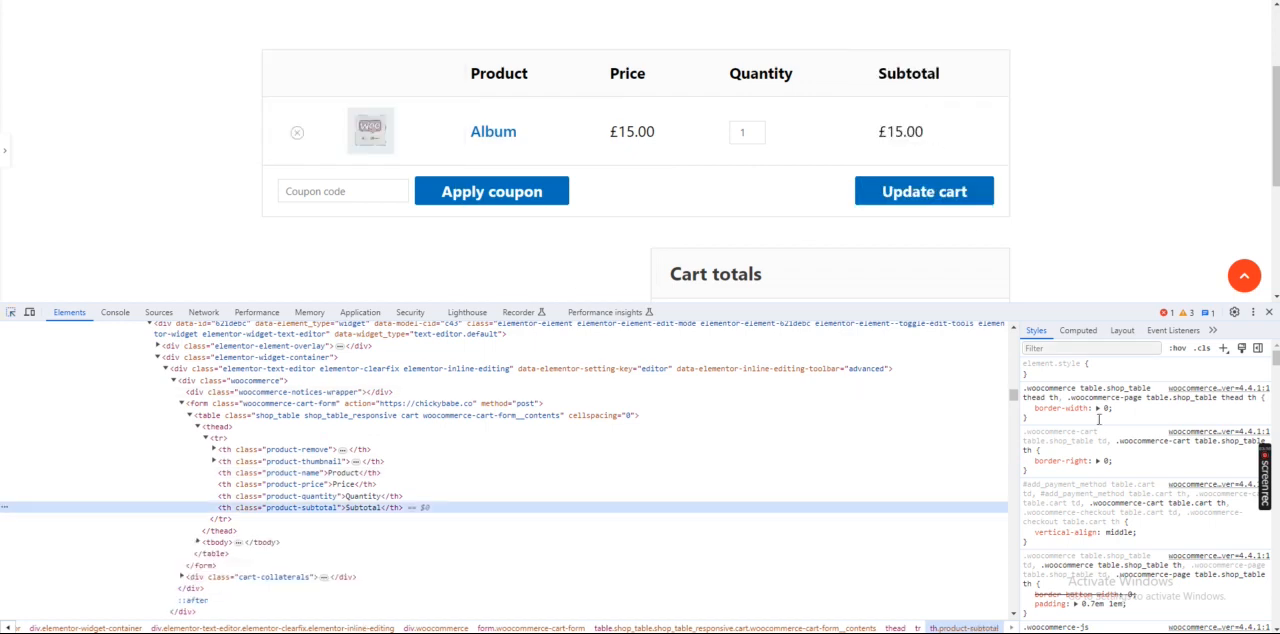
scroll(1060, 447, down, 5)
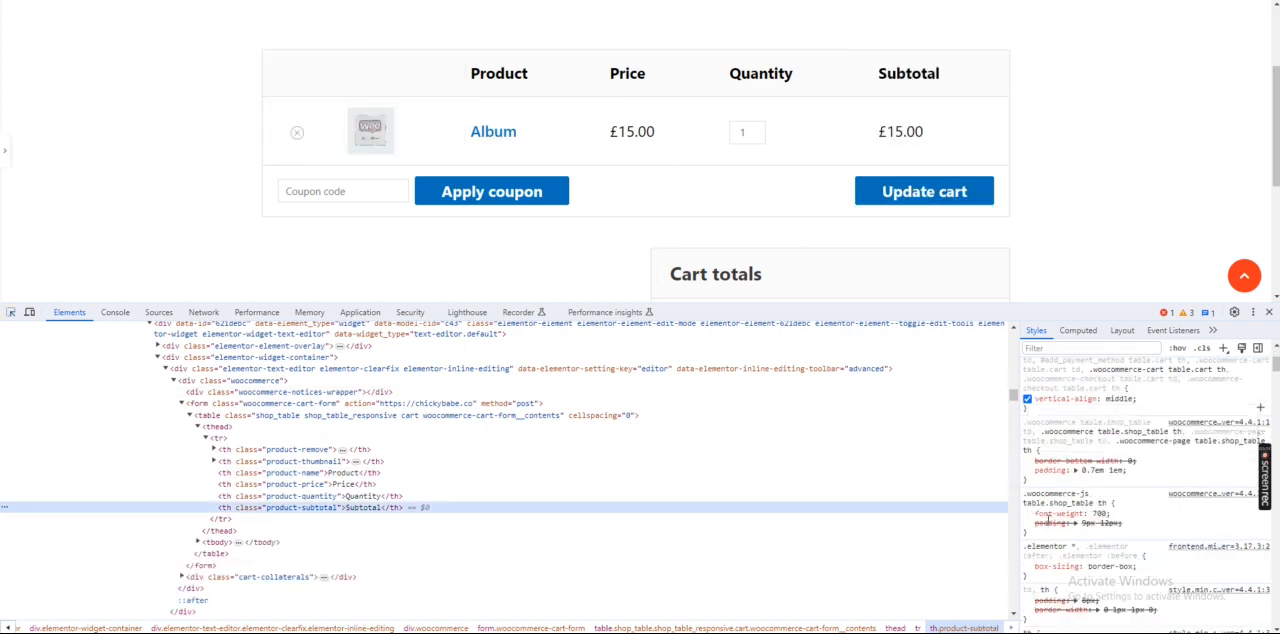
scroll(1055, 514, down, 8)
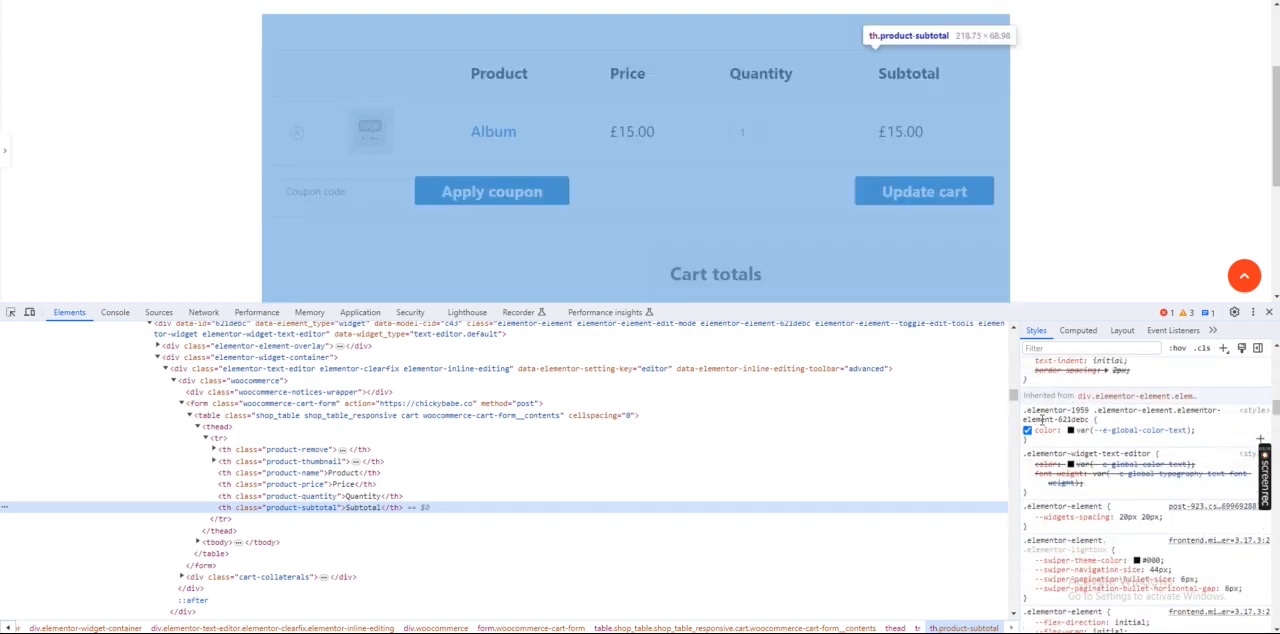
click(1071, 431)
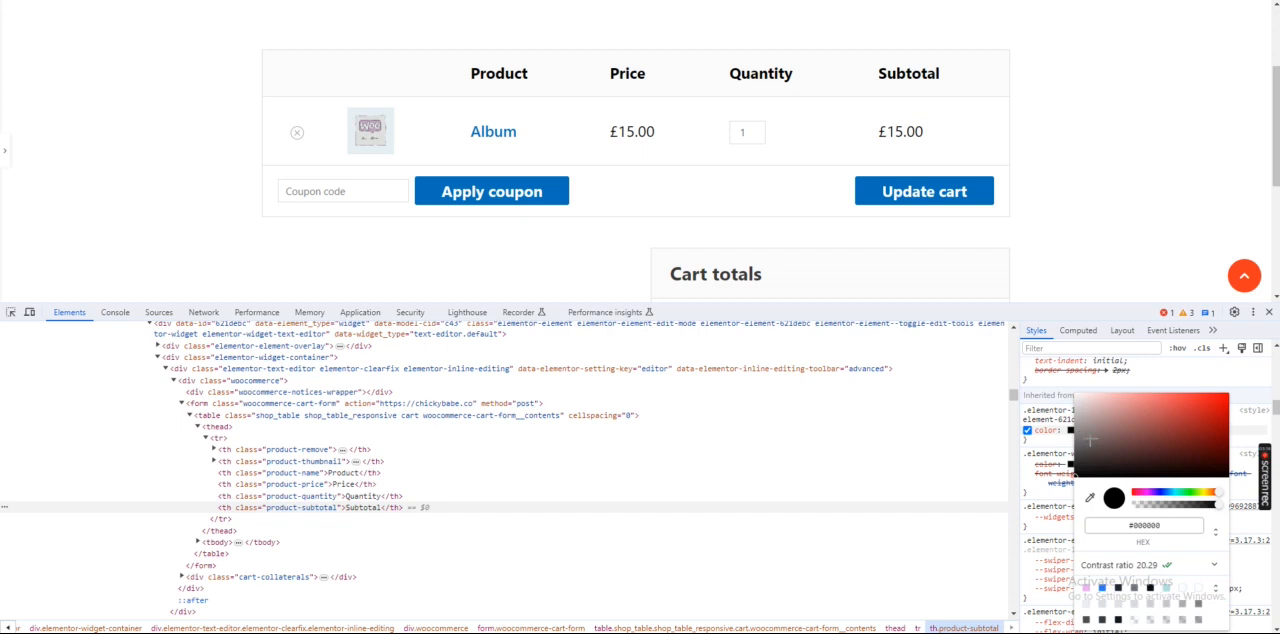
click(1175, 411)
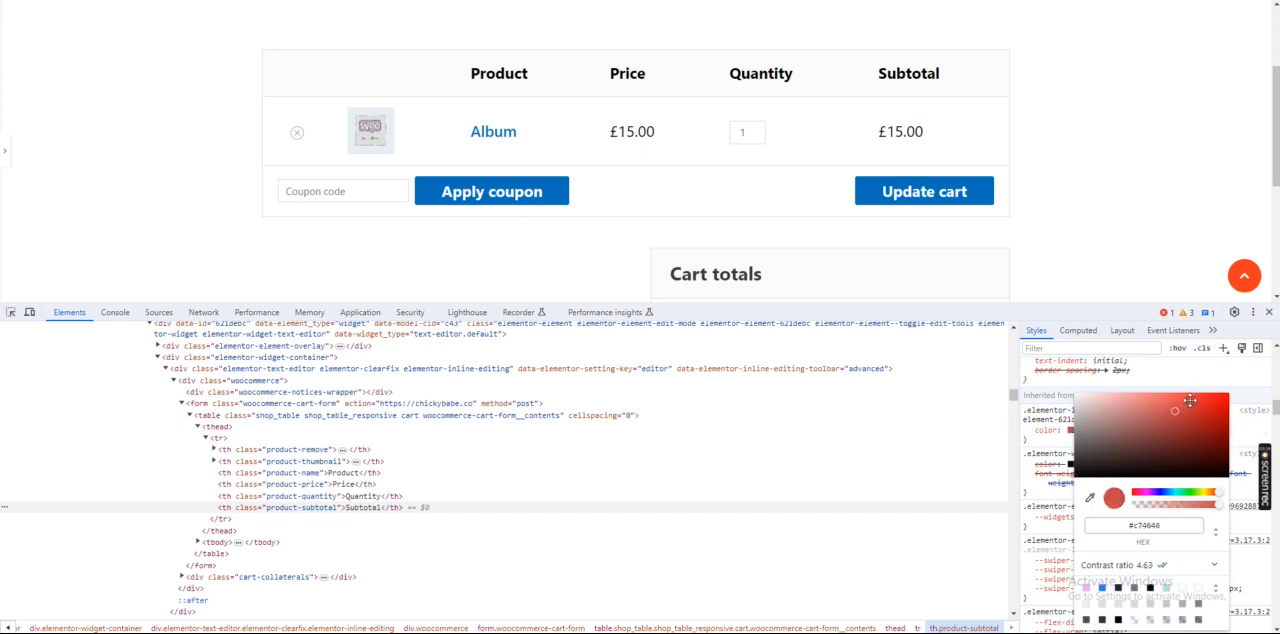
click(1070, 466)
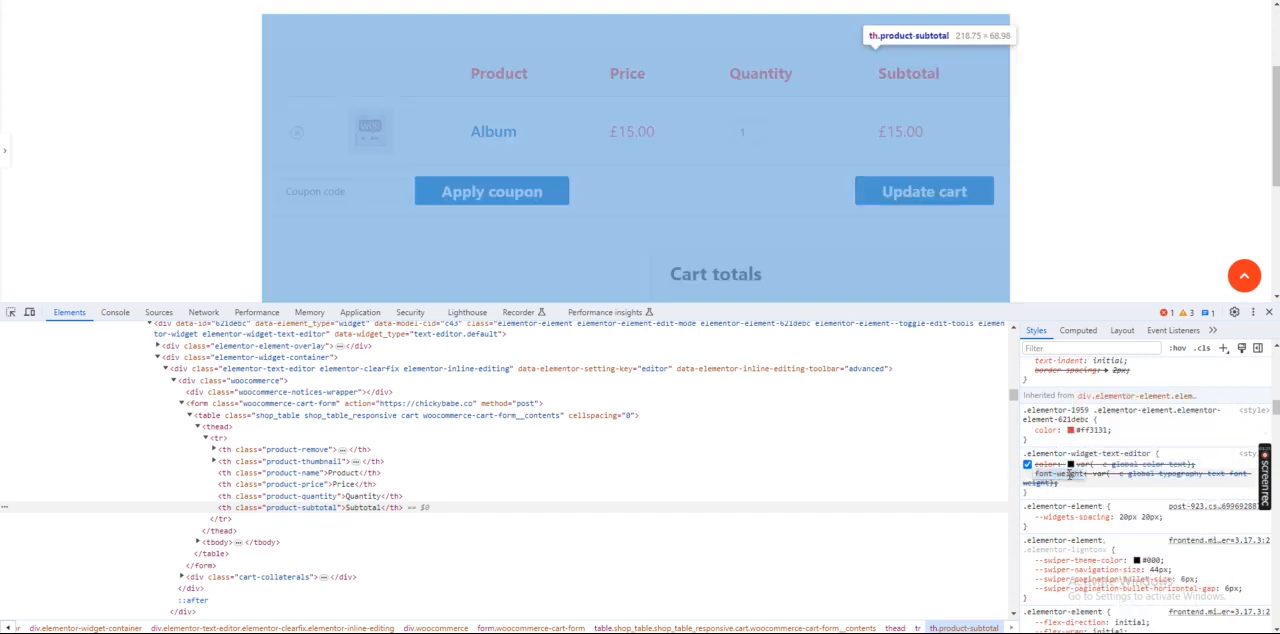
Find the .elementor-element-621debc rule with the #ff3131 colour among the heading's styles and copy the whole rule
scroll(1068, 482, down, 5)
scroll(1068, 484, up, 10)
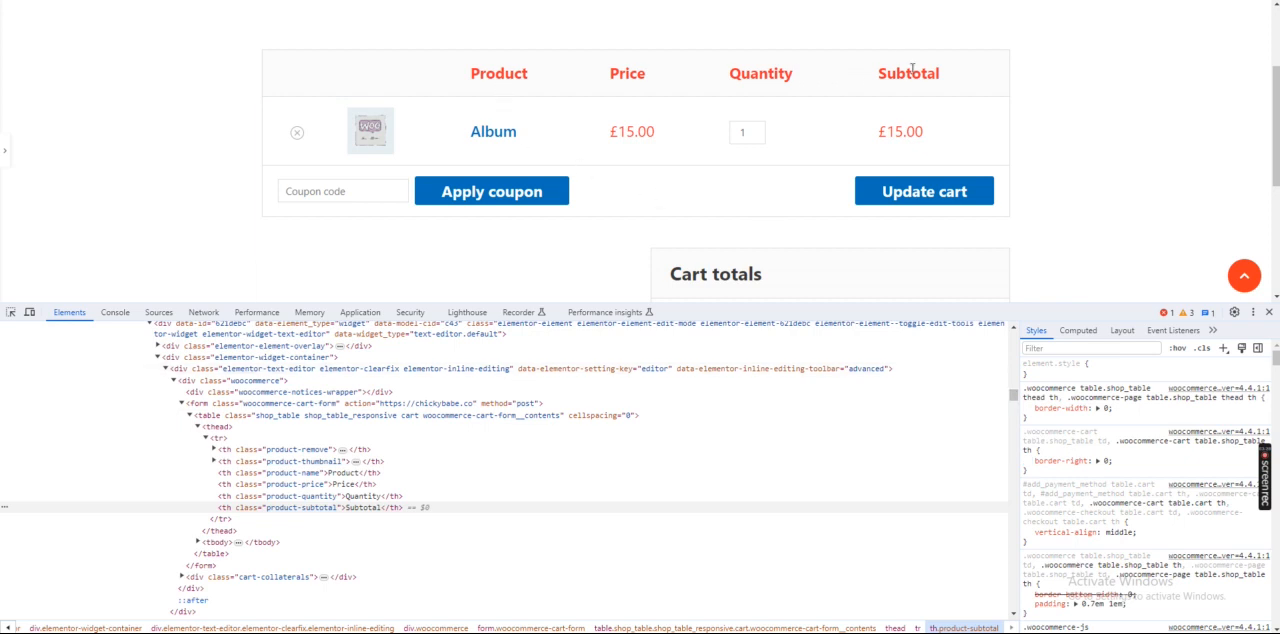
scroll(571, 57, up, 1)
scroll(1124, 485, down, 3)
scroll(1124, 485, down, 6)
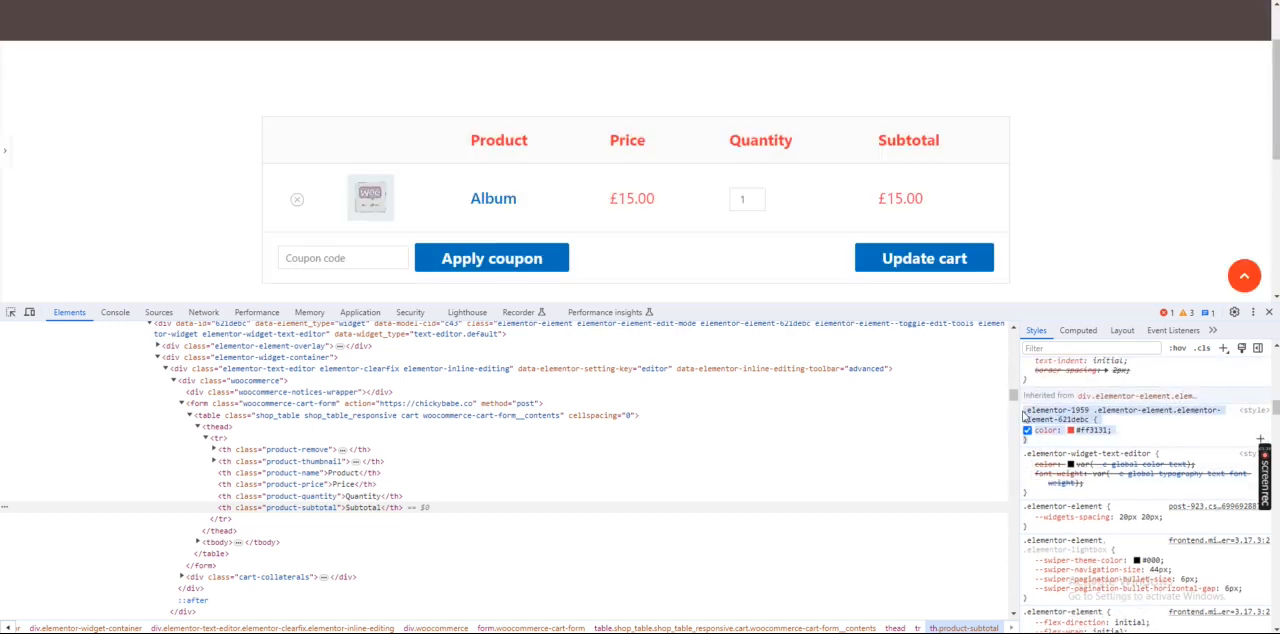
right_click(1030, 418)
click(790, 500)
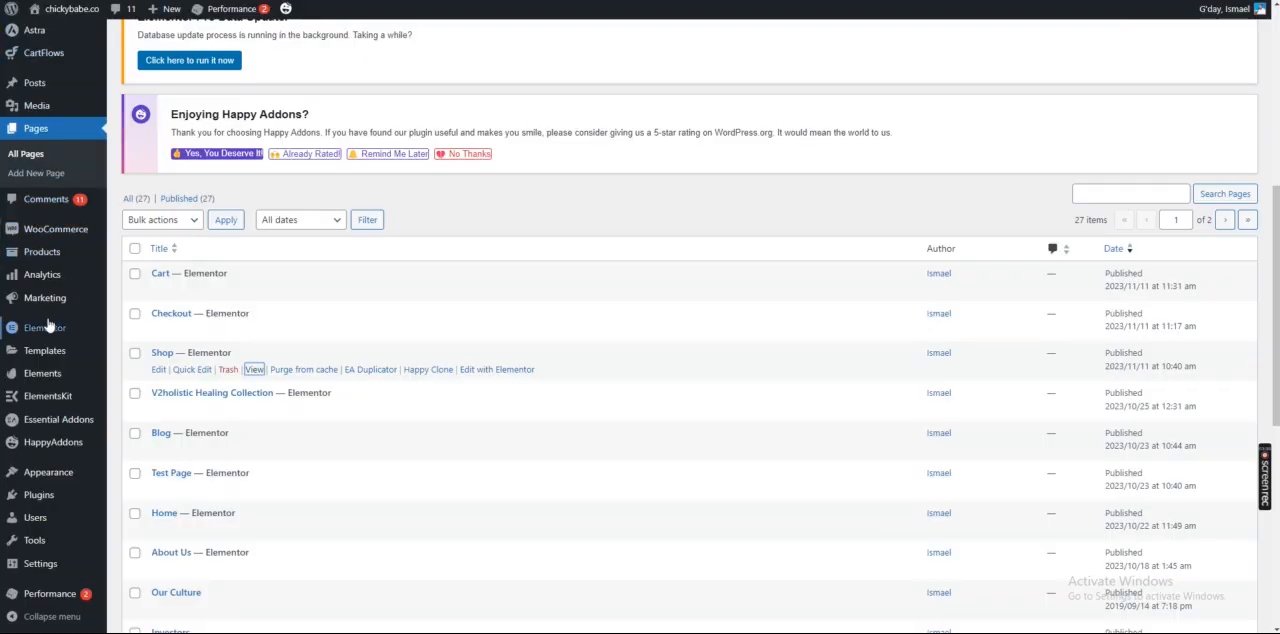
Open the WordPress theme customiser in a new tab and paste the copied colour rule into its Additional CSS editor
mouse_move(45, 472)
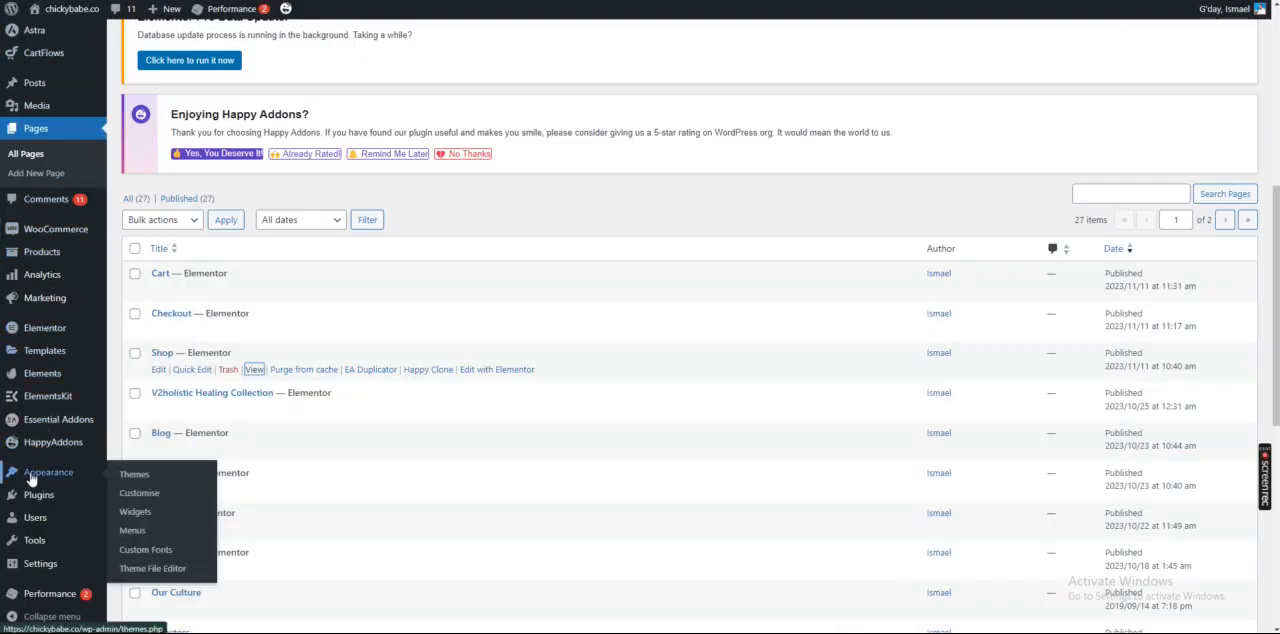
right_click(133, 493)
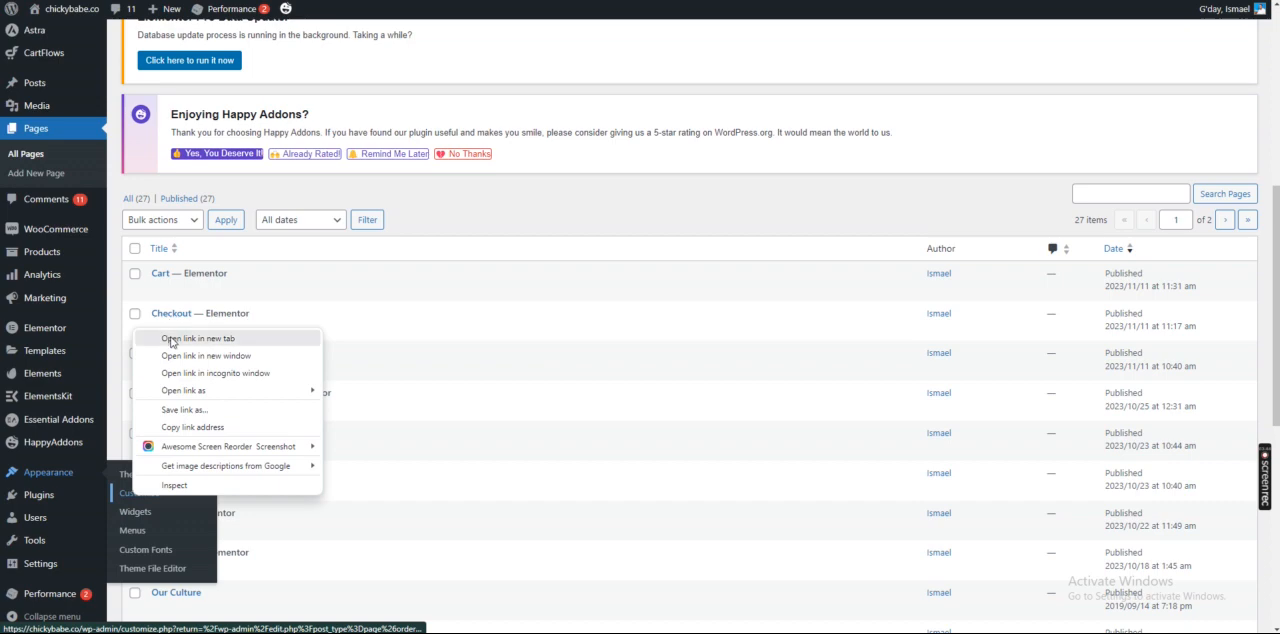
click(172, 340)
click(843, 1)
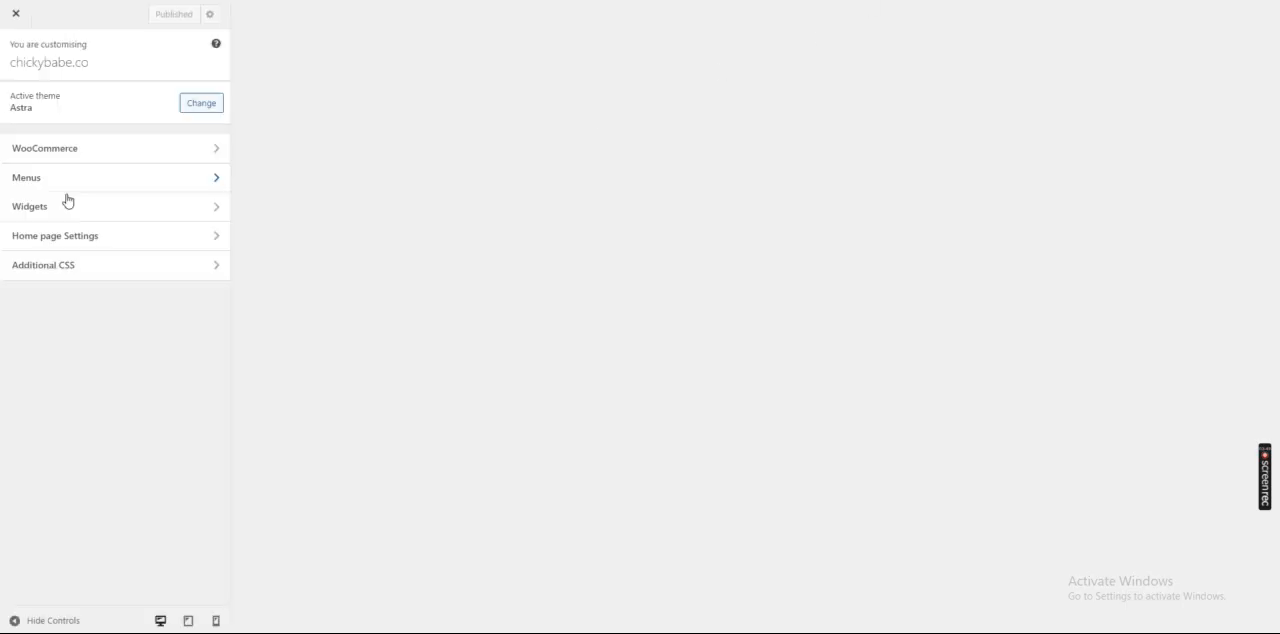
click(50, 272)
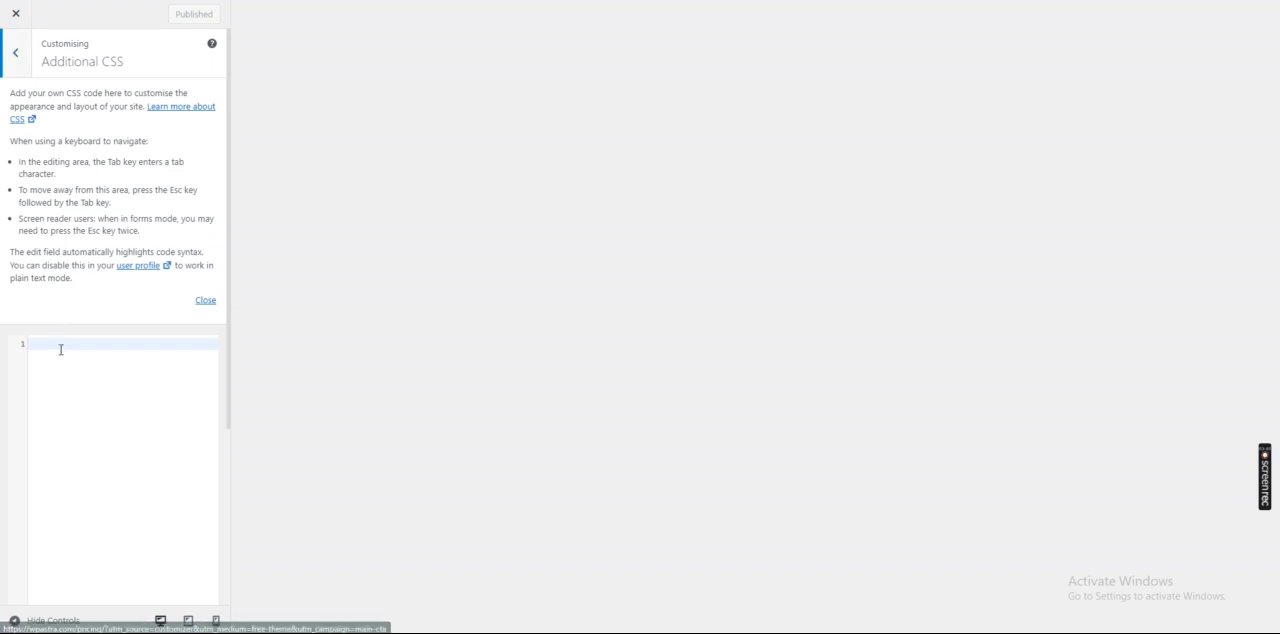
right_click(53, 344)
click(88, 447)
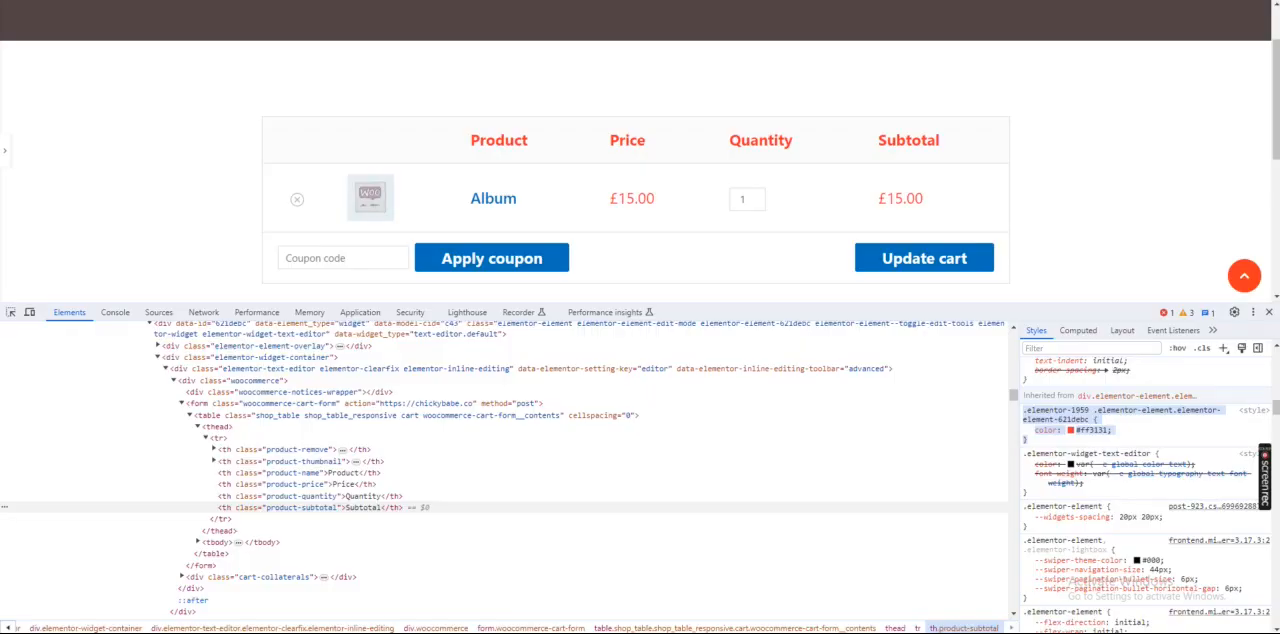
Inspect the cart's Apply coupon button element in the developer tools to bring up its style rules
scroll(515, 205, down, 1)
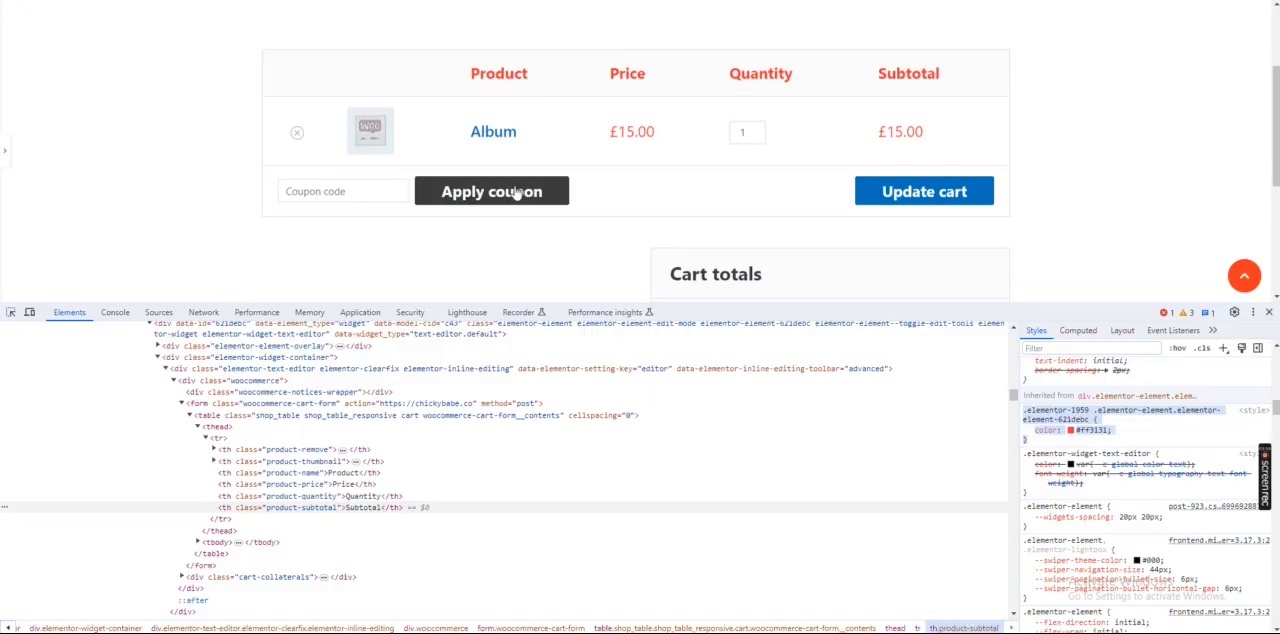
click(9, 314)
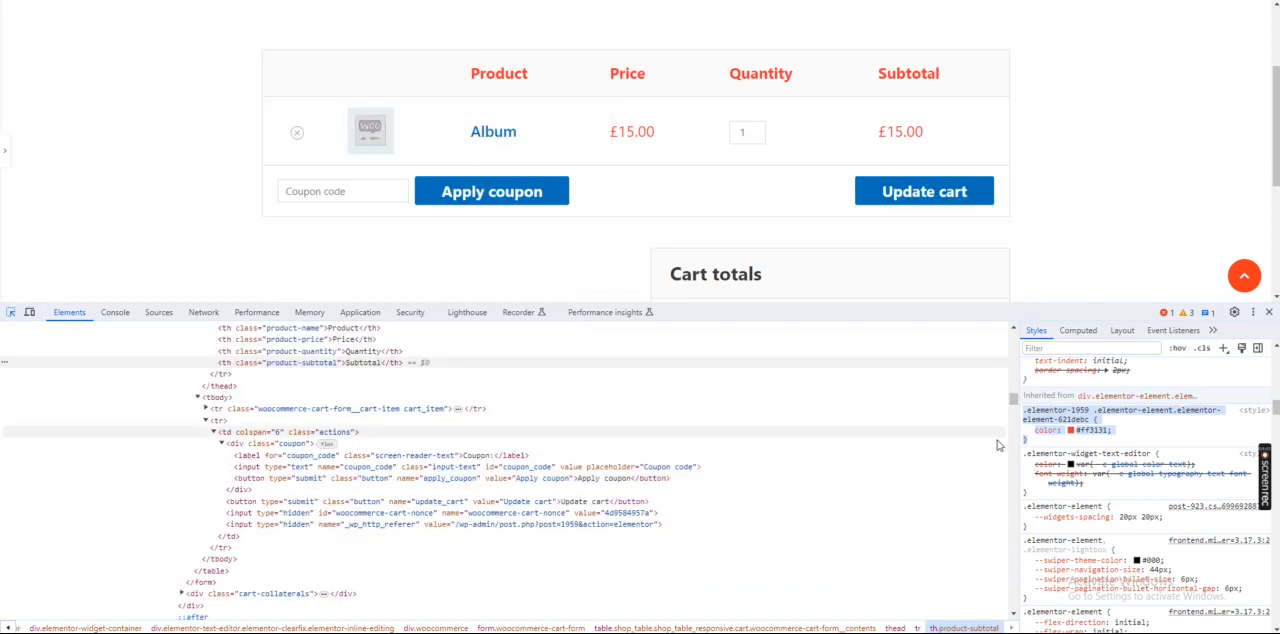
click(990, 478)
scroll(1048, 438, up, 5)
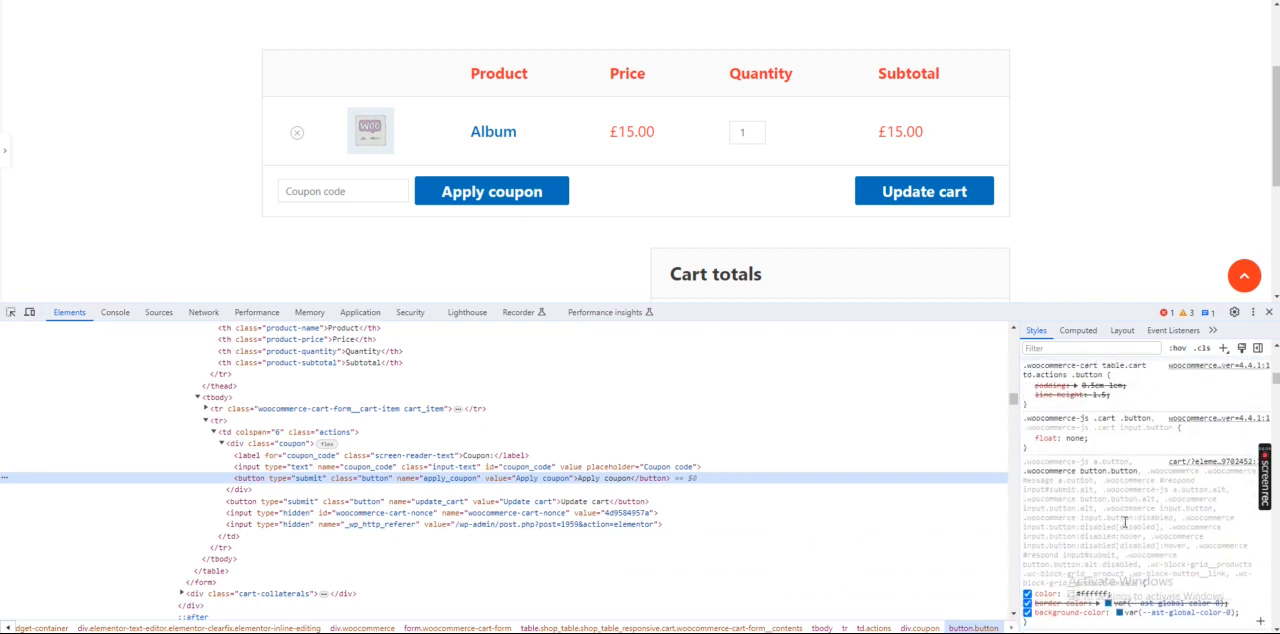
Set the background-color in the button's .woocommerce button.button rule to #000
scroll(1124, 522, down, 1)
click(1027, 547)
click(1122, 546)
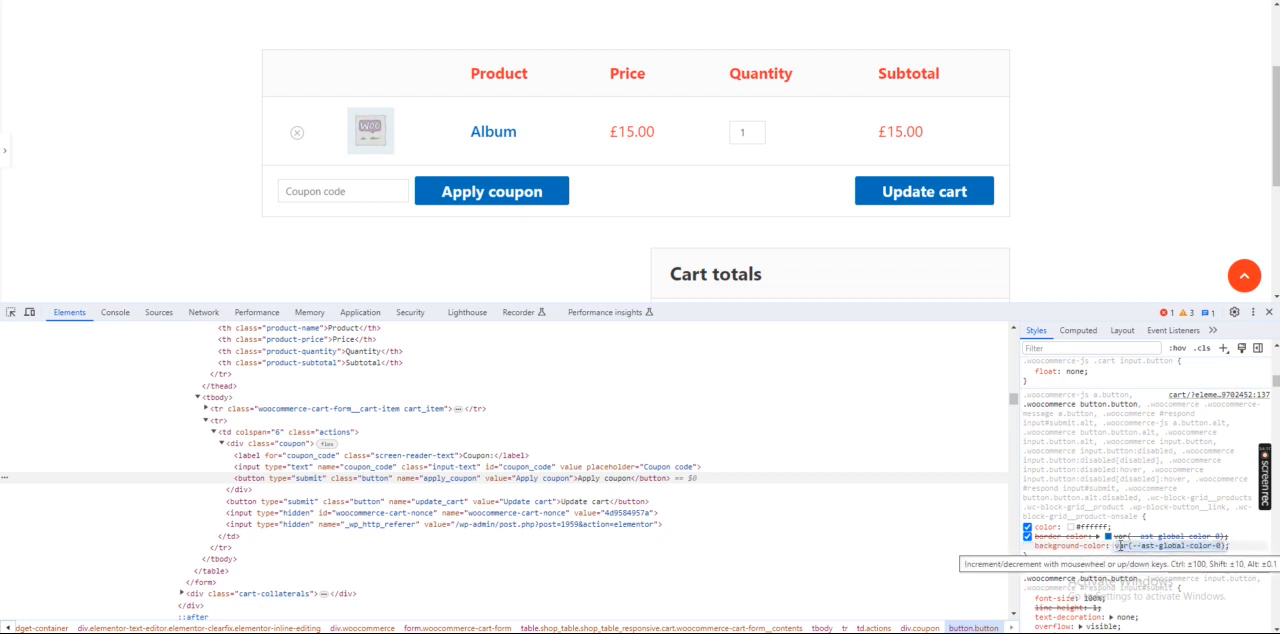
text(#)
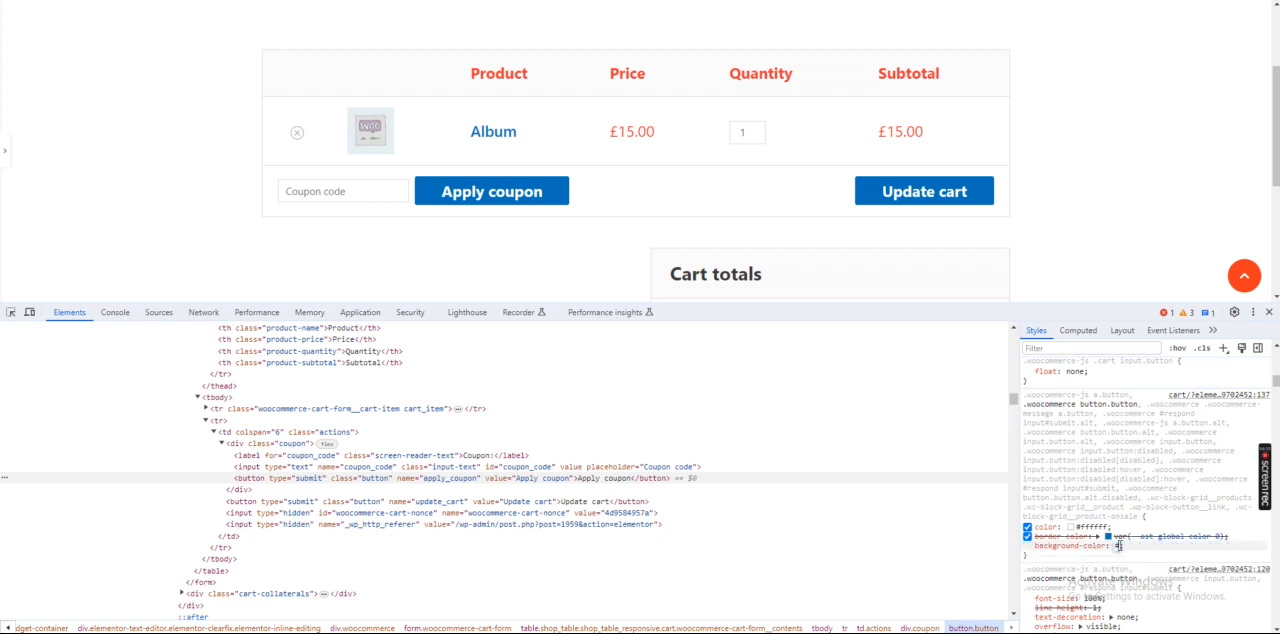
text(000)
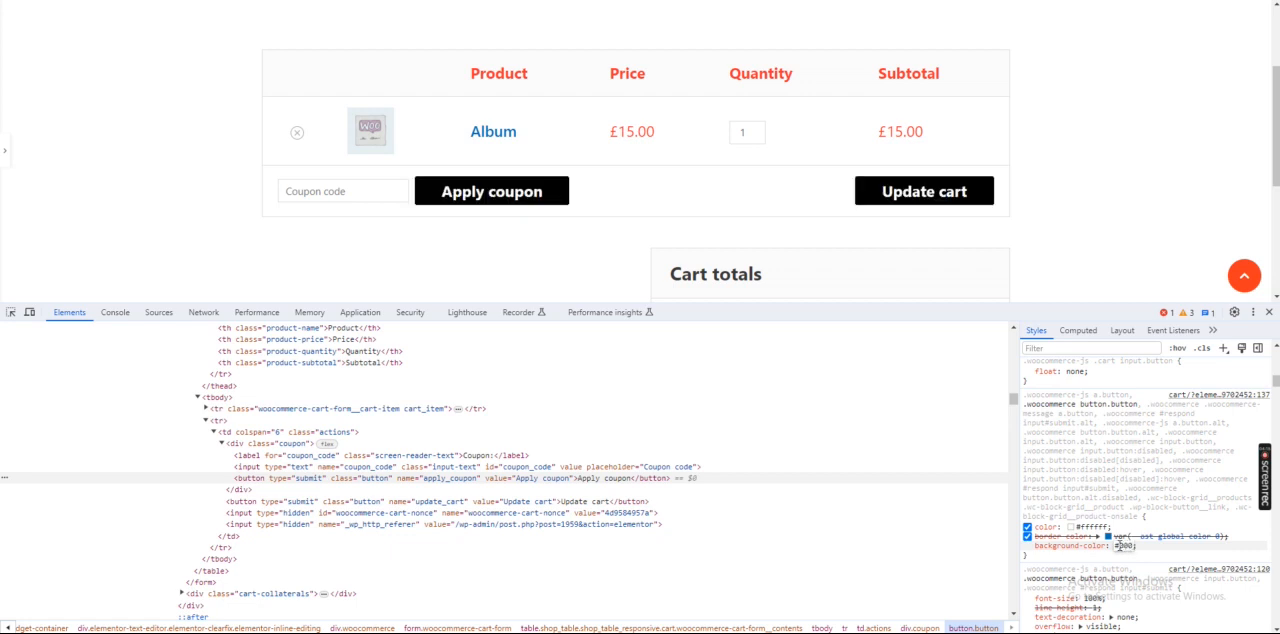
key(Return)
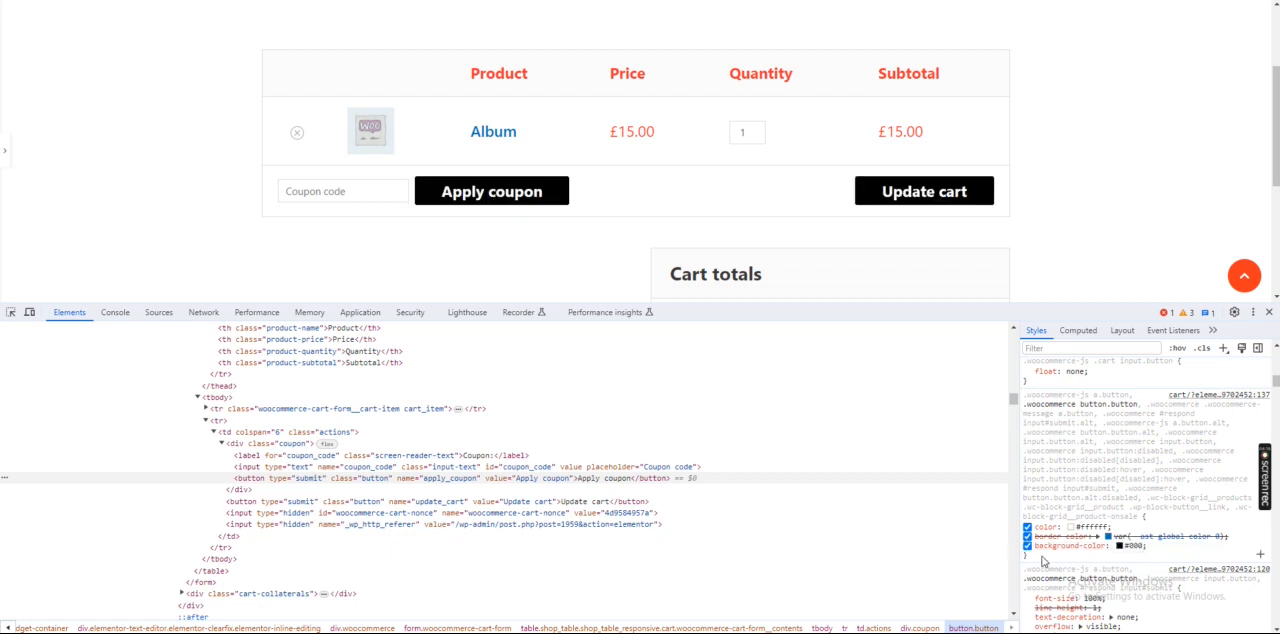
Try adding a padding of 10px to the .woocommerce button.button rule that holds the #000 background
click(1041, 557)
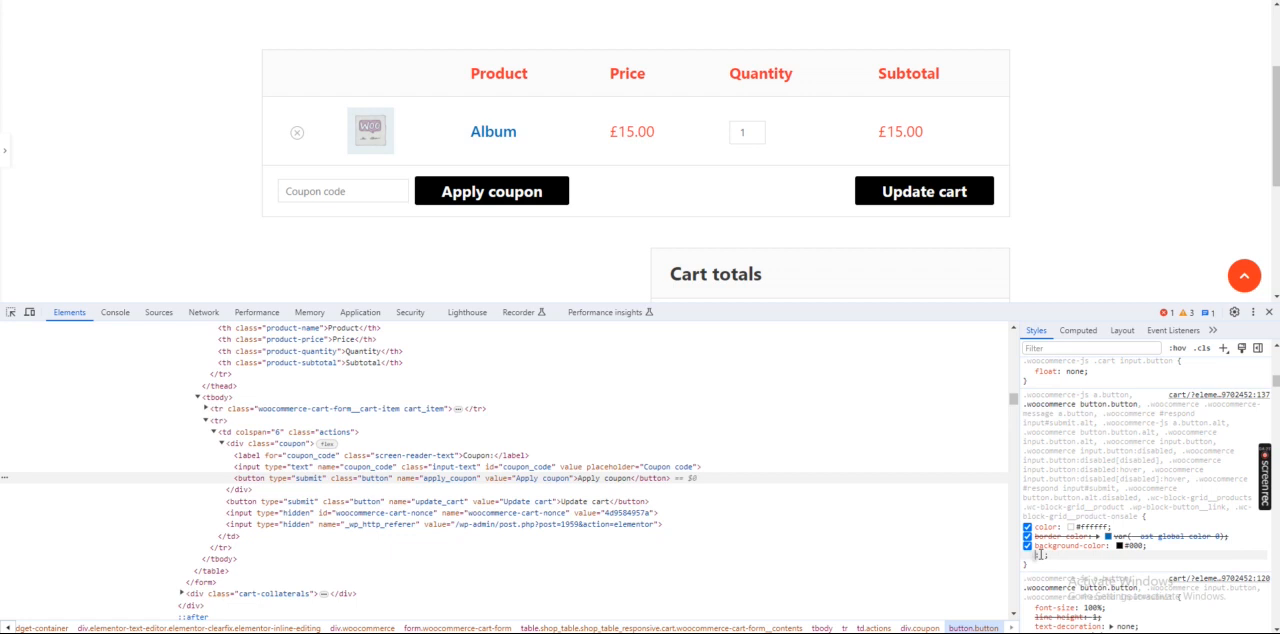
text(paddin)
key(BackSpace)
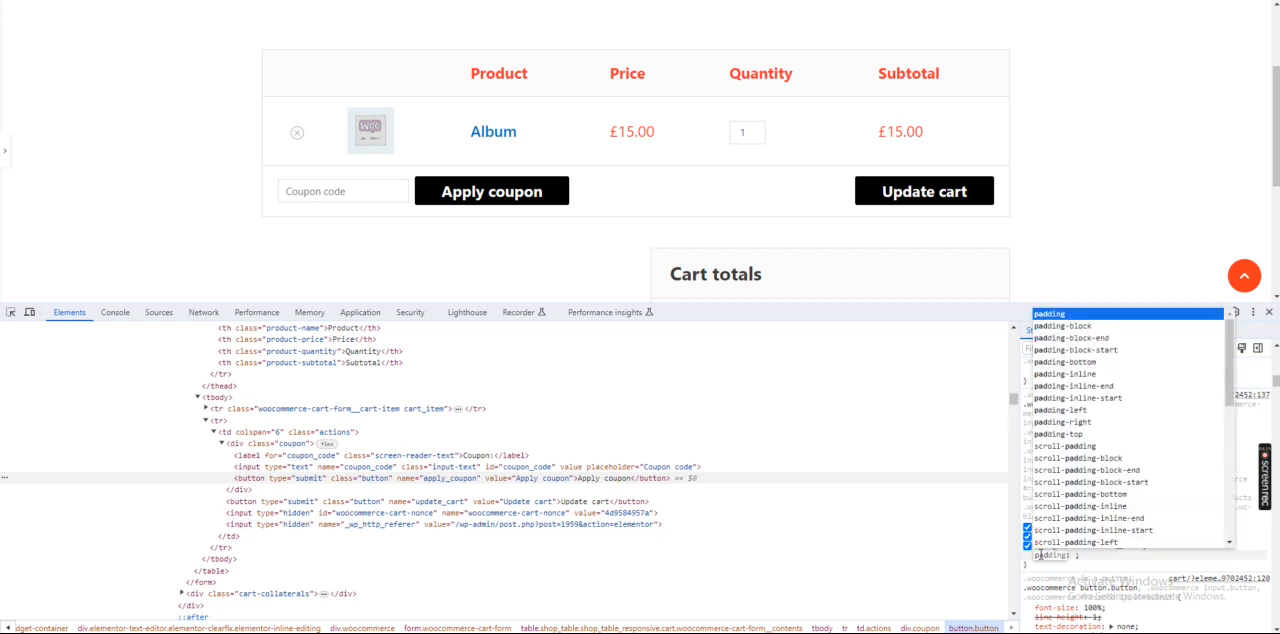
key(Tab)
text(10)
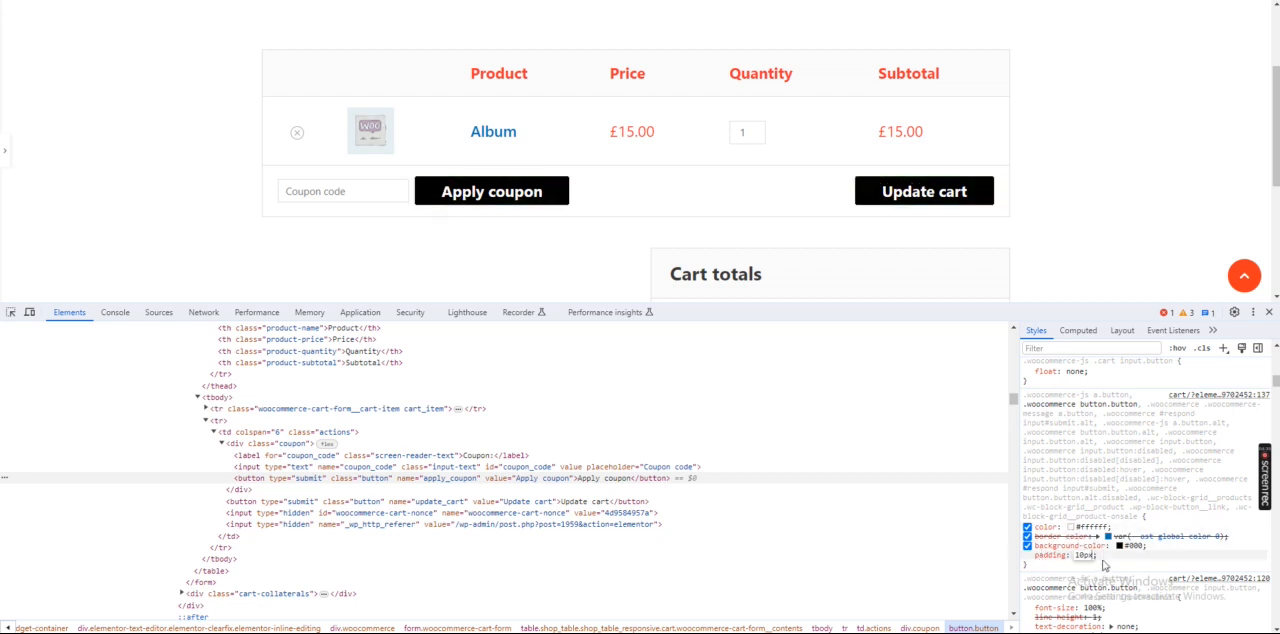
click(1060, 571)
click(1060, 570)
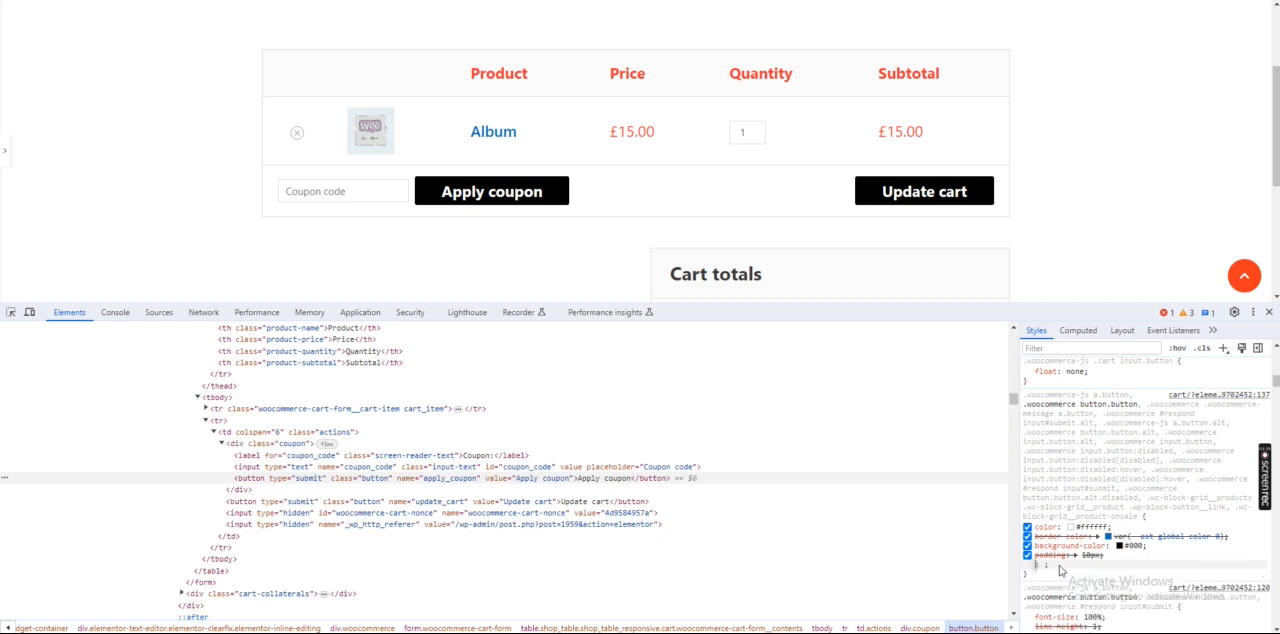
Remove the 10px padding declaration from the button's colour rule
click(1080, 556)
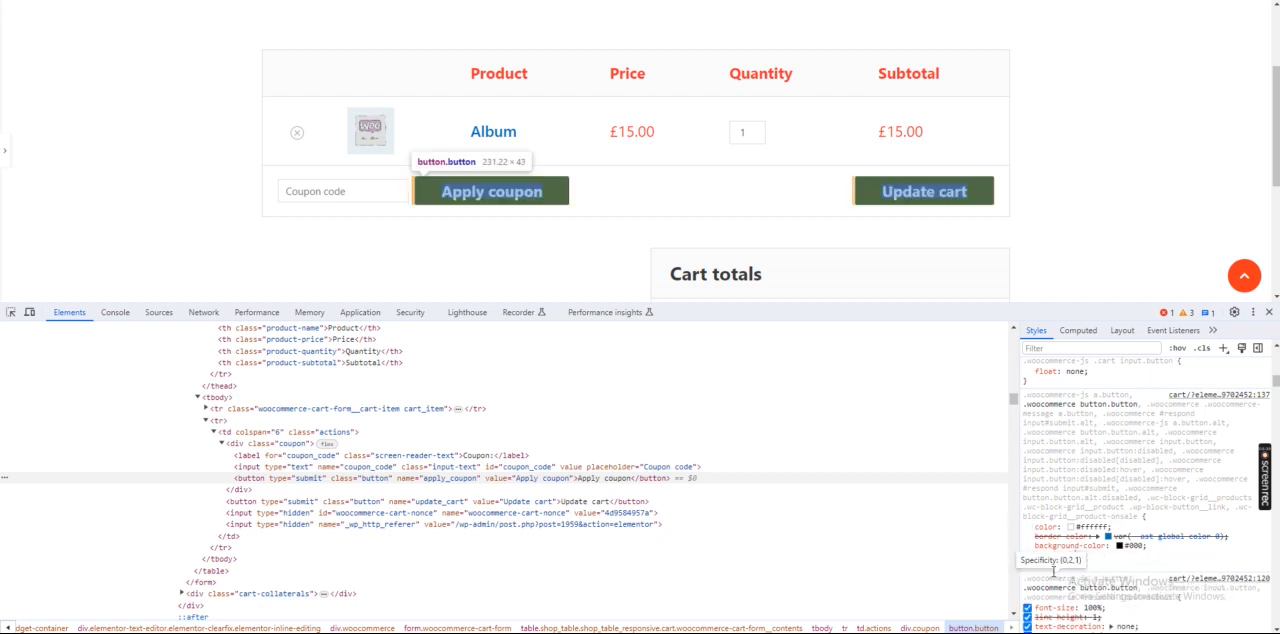
key(BackSpace)
click(1045, 570)
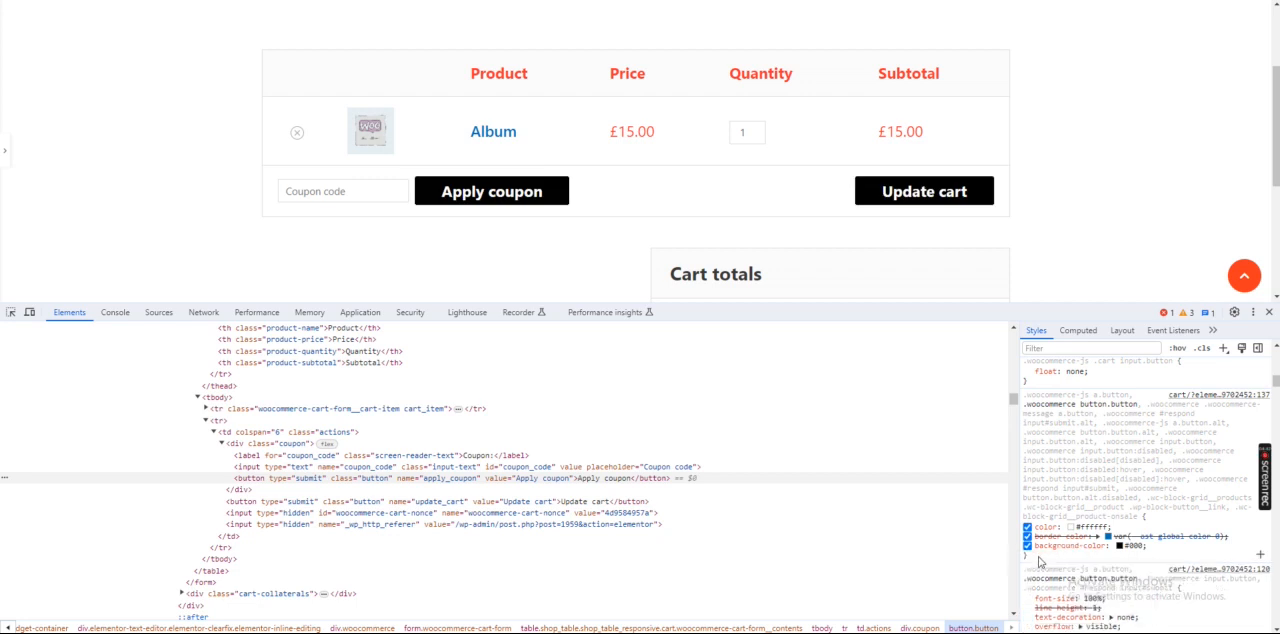
click(1037, 556)
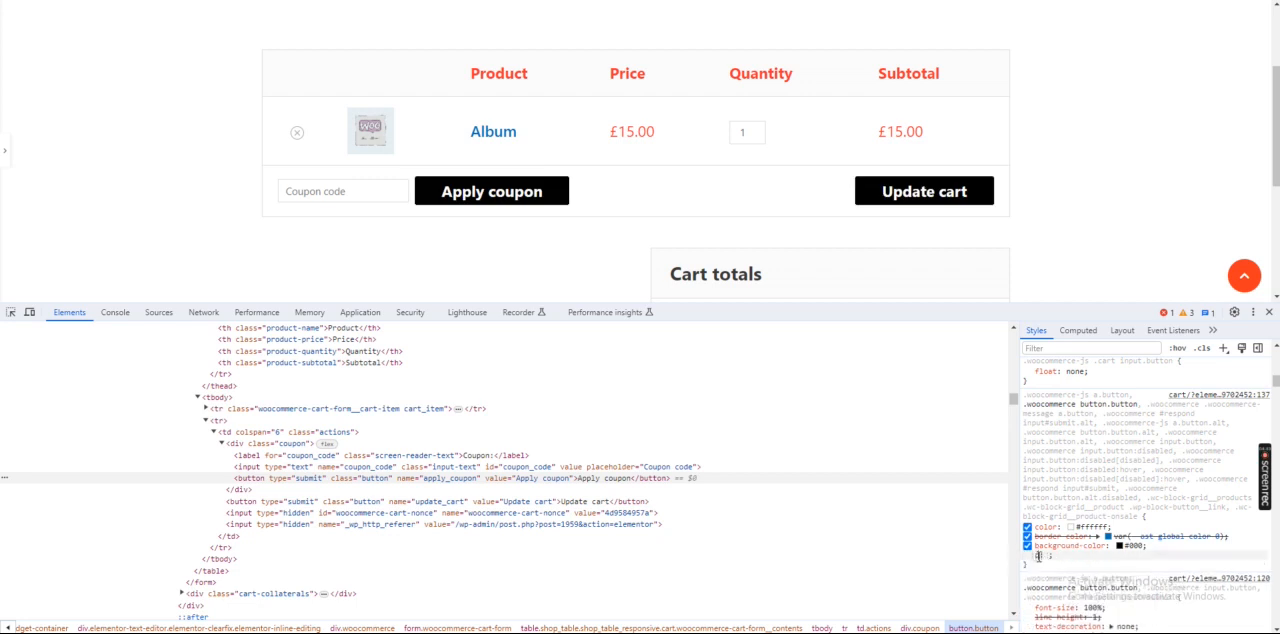
key(Tab)
key(Escape)
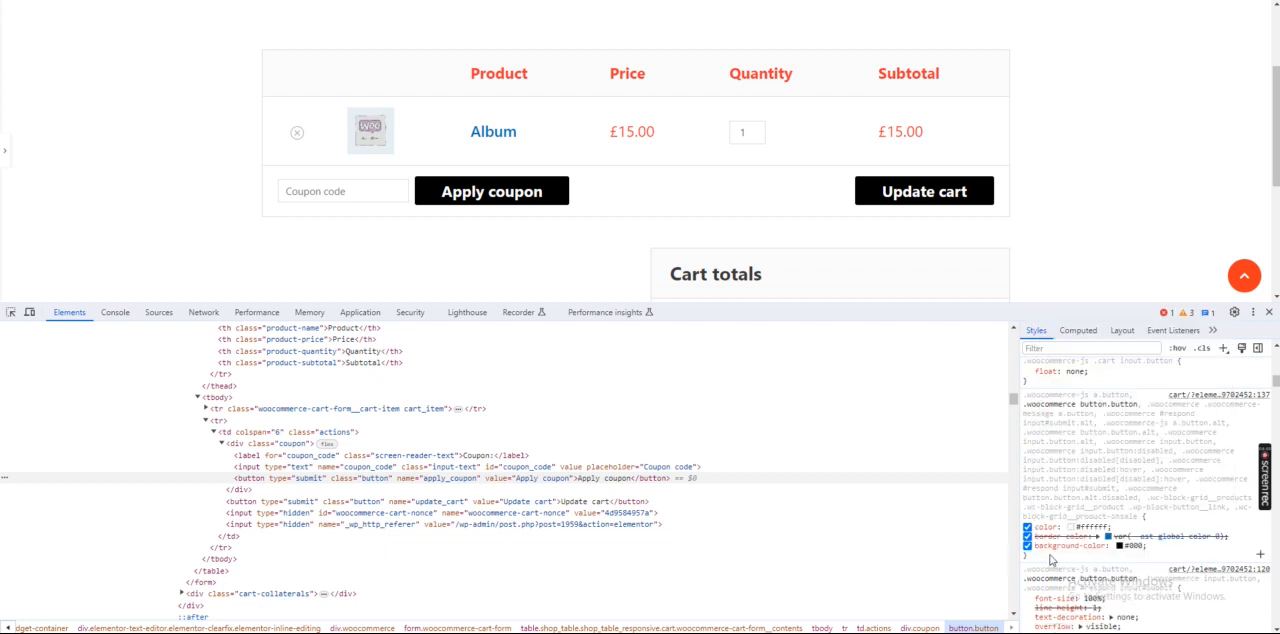
Add padding-left: 30px !important to the .woocommerce button.button rule with the #000 background
click(1051, 558)
text(dding)
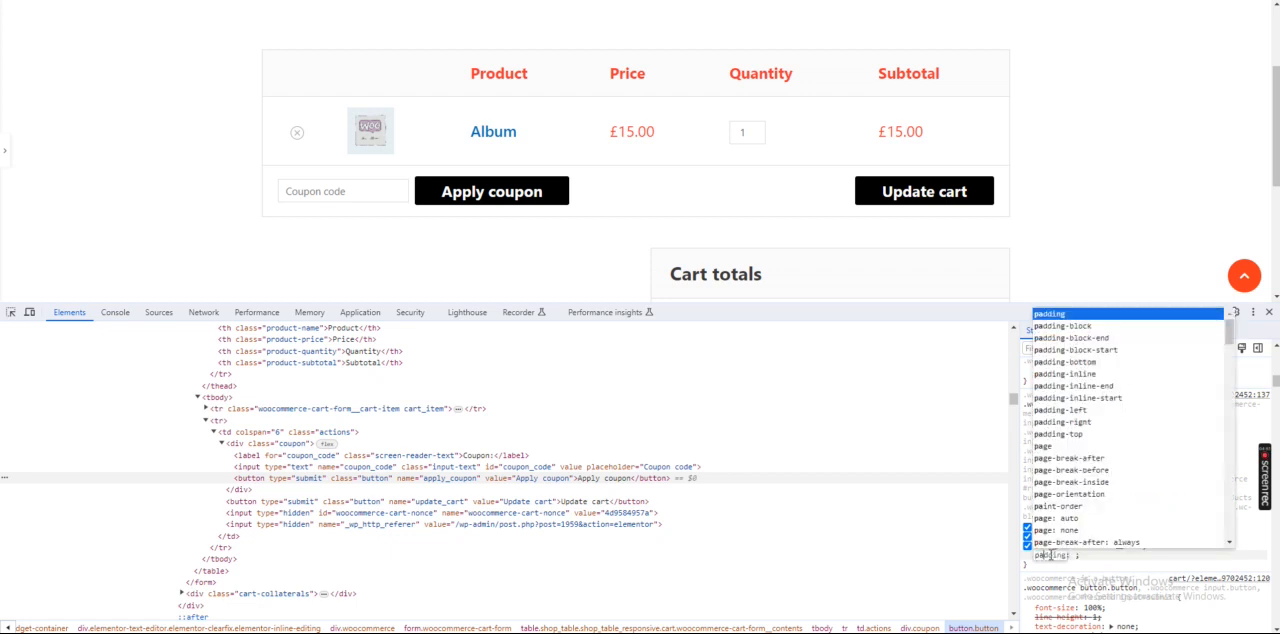
text(-t)
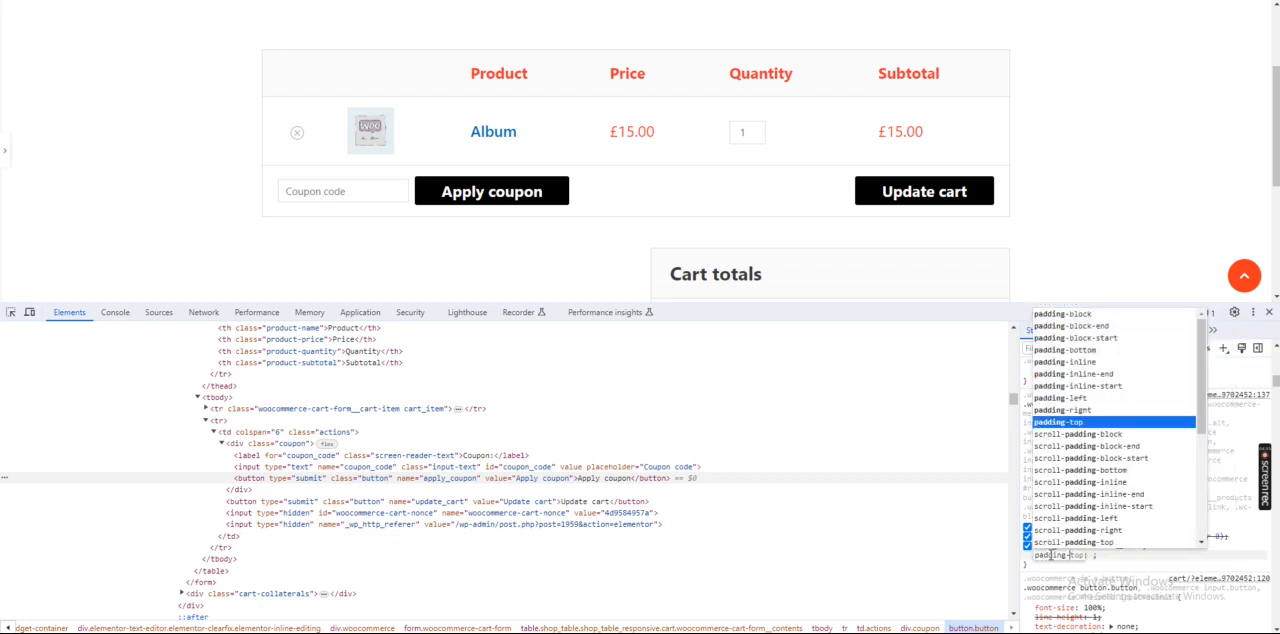
key(BackSpace)
text(left)
key(Tab)
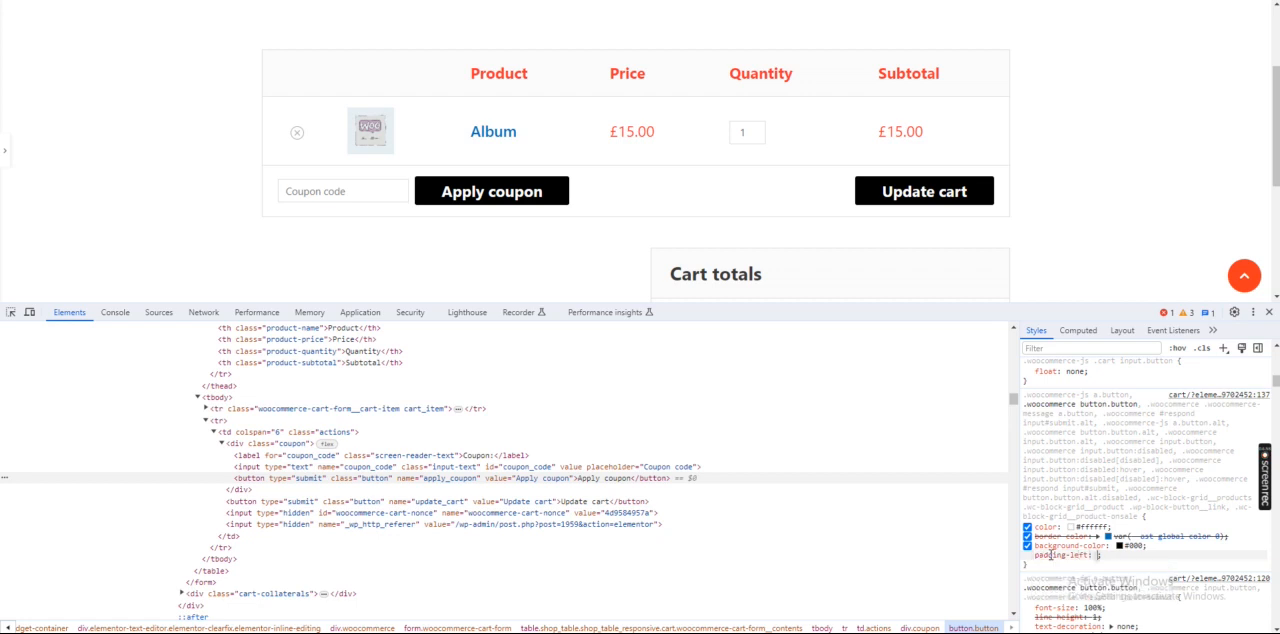
text(30px !important)
click(1130, 569)
Look through the Apply coupon button's remaining style rules, including its overridden padding declarations
scroll(1117, 568, down, 3)
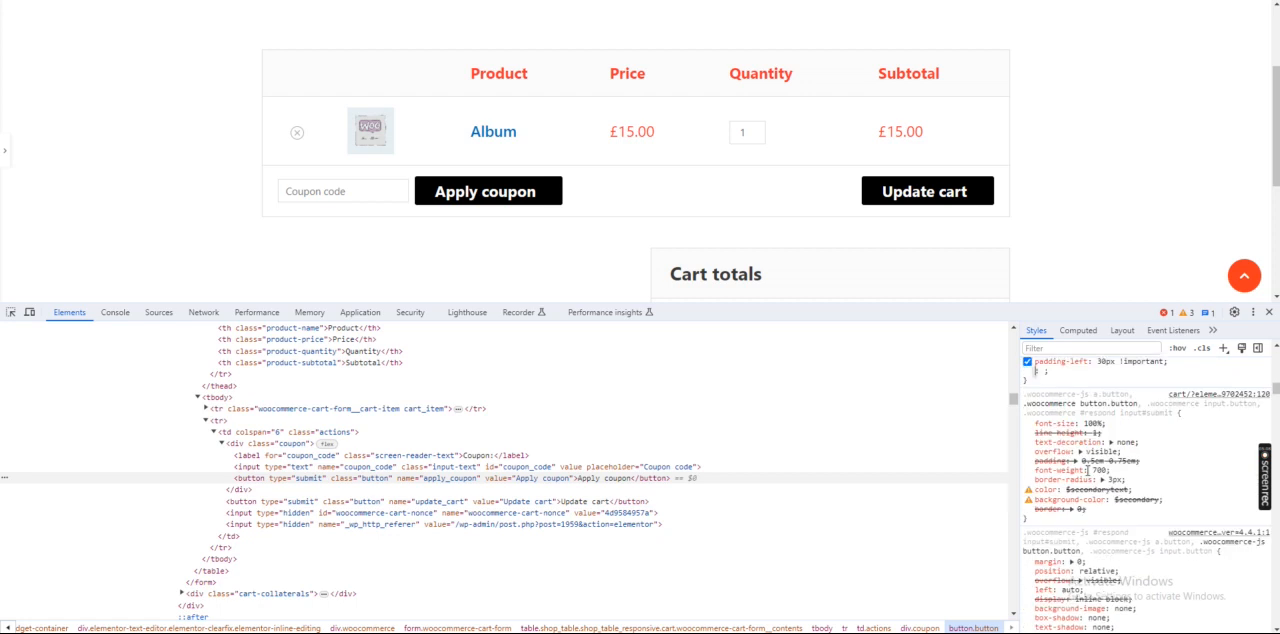
click(1053, 429)
scroll(1053, 429, down, 3)
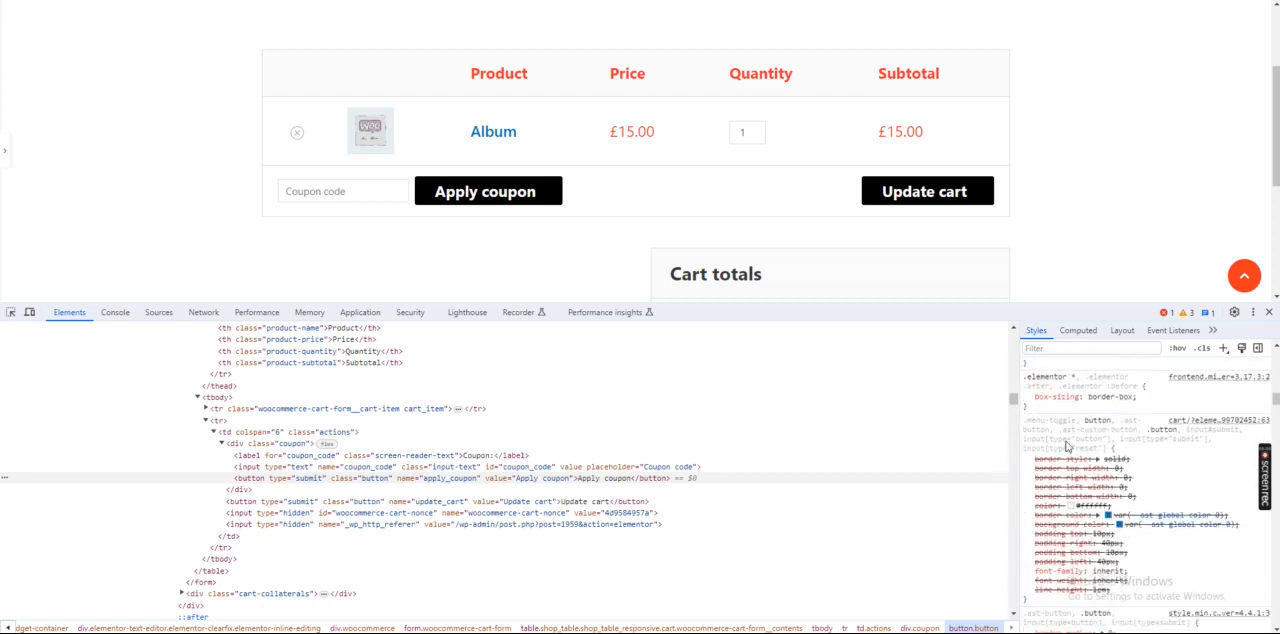